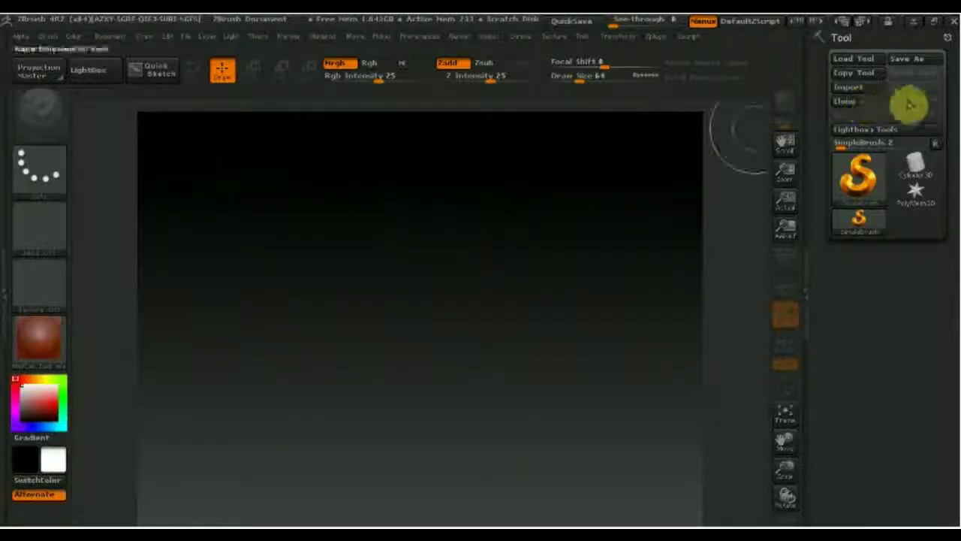
Import 765765.obj from the Desktop as the current ZBrush tool
{"action": "left_click", "coordinate": [853, 90]}
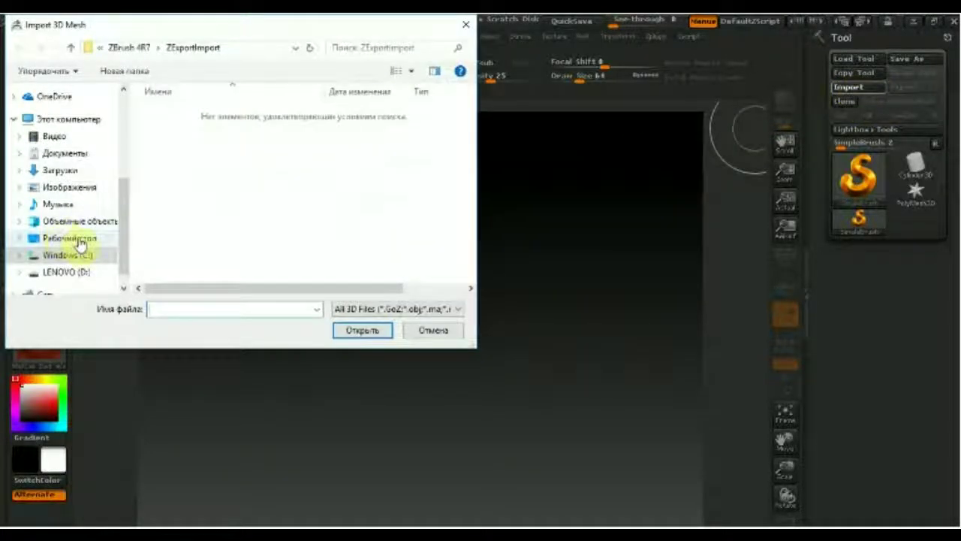
{"action": "left_click", "coordinate": [81, 242]}
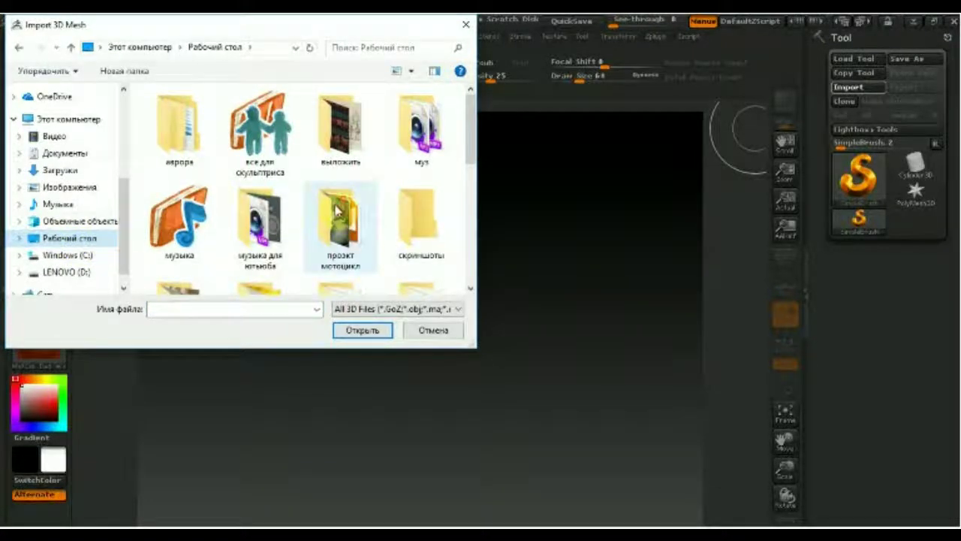
{"action": "scroll", "coordinate": [335, 212], "scroll_direction": "down", "scroll_amount": 2}
{"action": "left_click", "coordinate": [419, 240]}
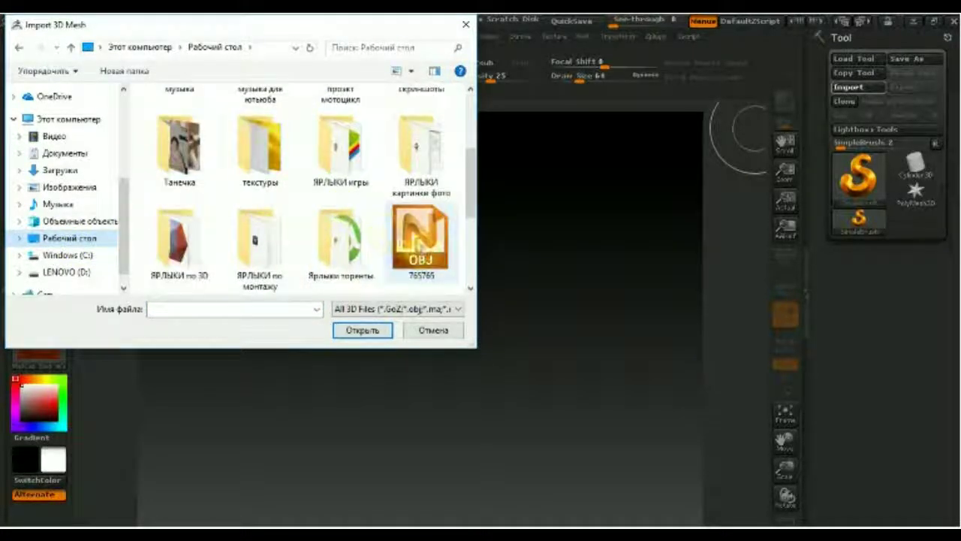
{"action": "left_click", "coordinate": [363, 334]}
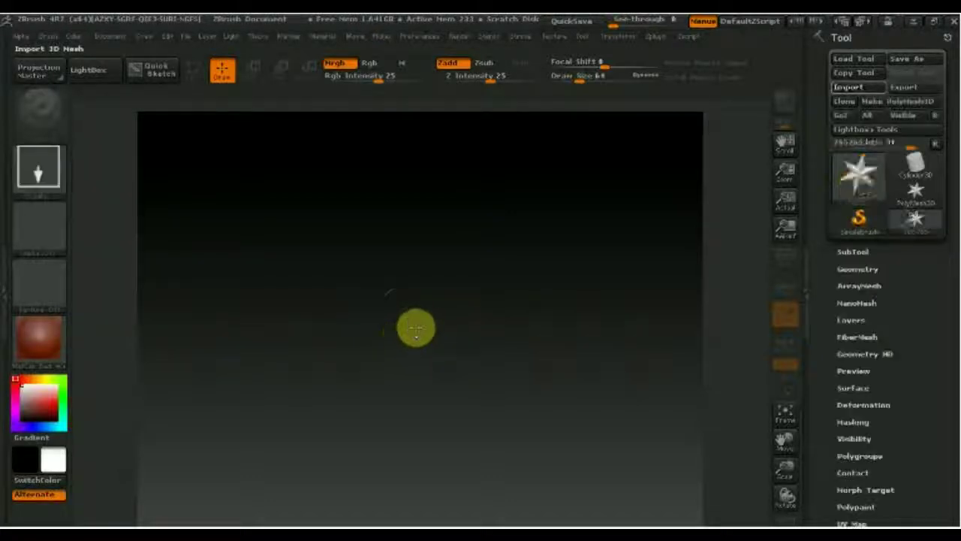
Draw the robot on the canvas and brighten the background's centre colour
{"action": "left_click_drag", "start_coordinate": [443, 298], "coordinate": [432, 525]}
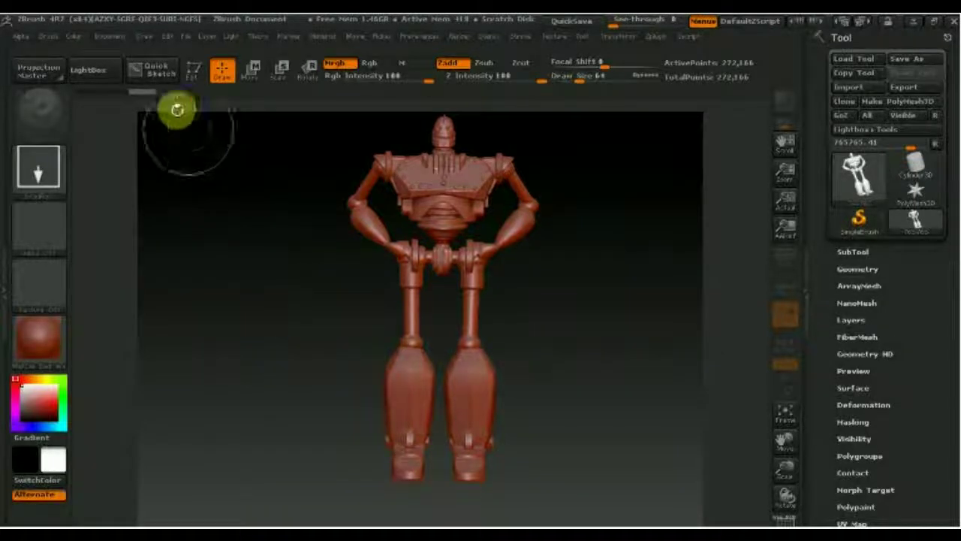
{"action": "left_click", "coordinate": [110, 36]}
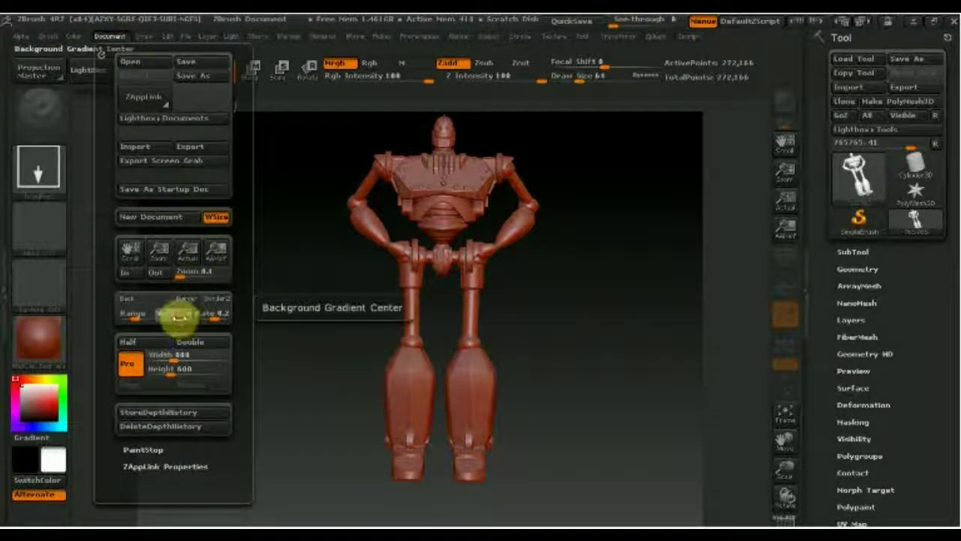
{"action": "left_click_drag", "start_coordinate": [173, 320], "coordinate": [172, 322]}
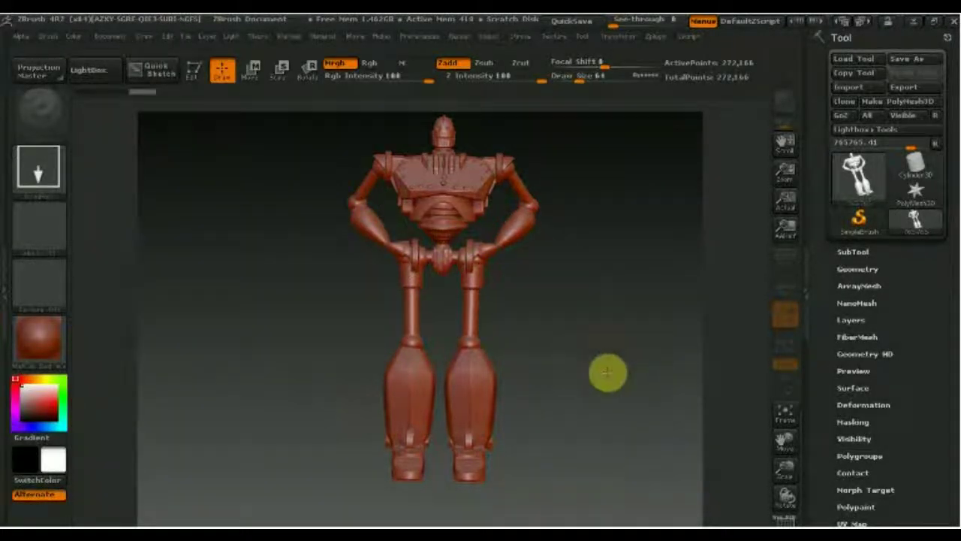
Put the robot into Edit mode, clear the flattened copy with Ctrl+N, and frame it
{"action": "left_click_drag", "start_coordinate": [607, 385], "coordinate": [571, 345]}
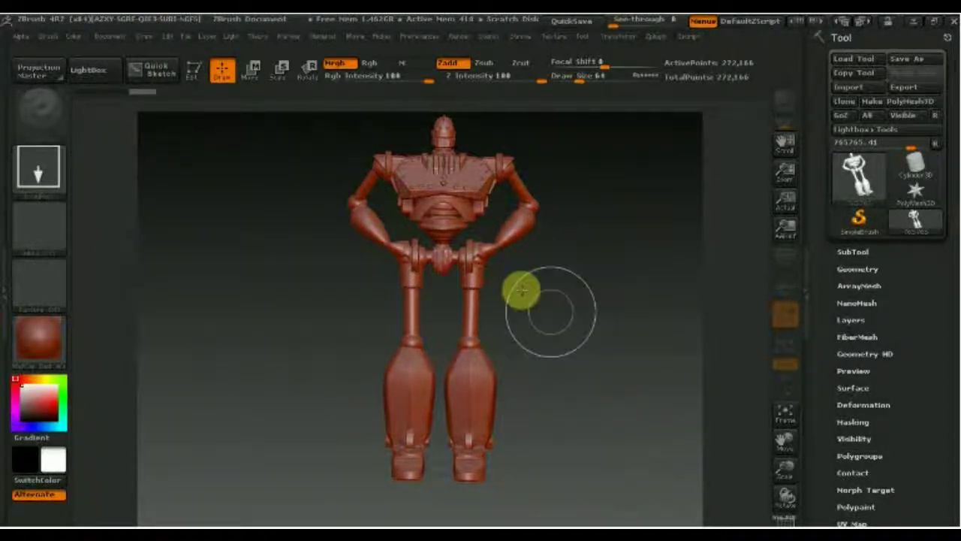
{"action": "left_click", "coordinate": [193, 70]}
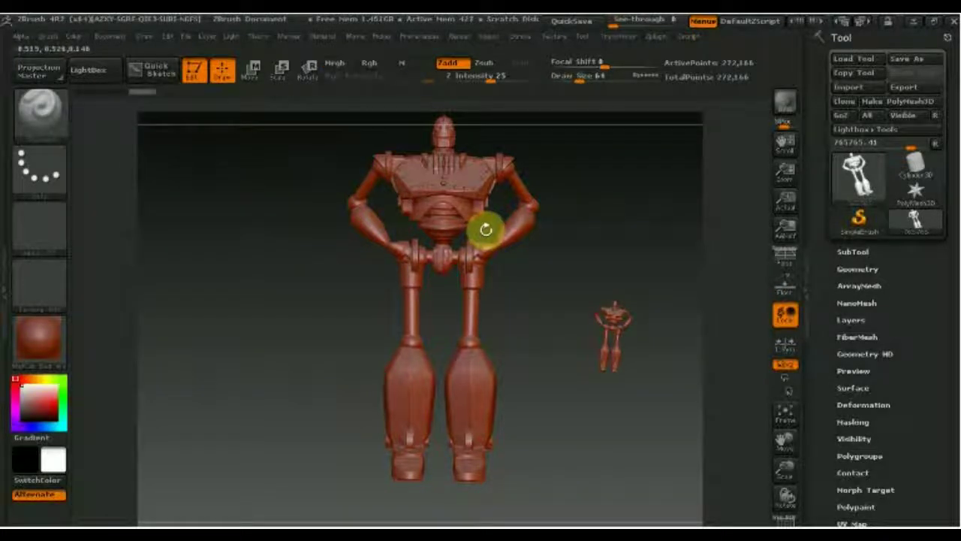
{"action": "key", "text": "ctrl+n"}
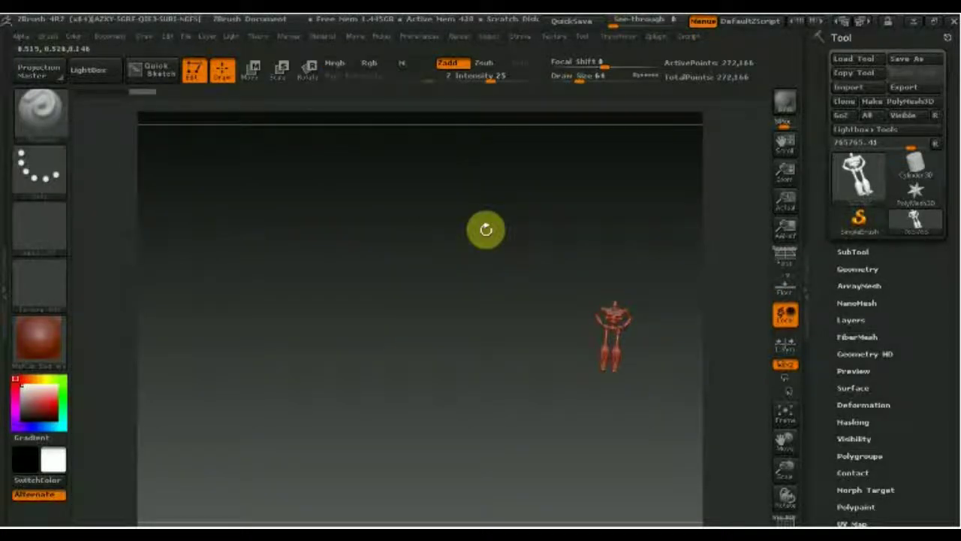
{"action": "left_click", "coordinate": [786, 413]}
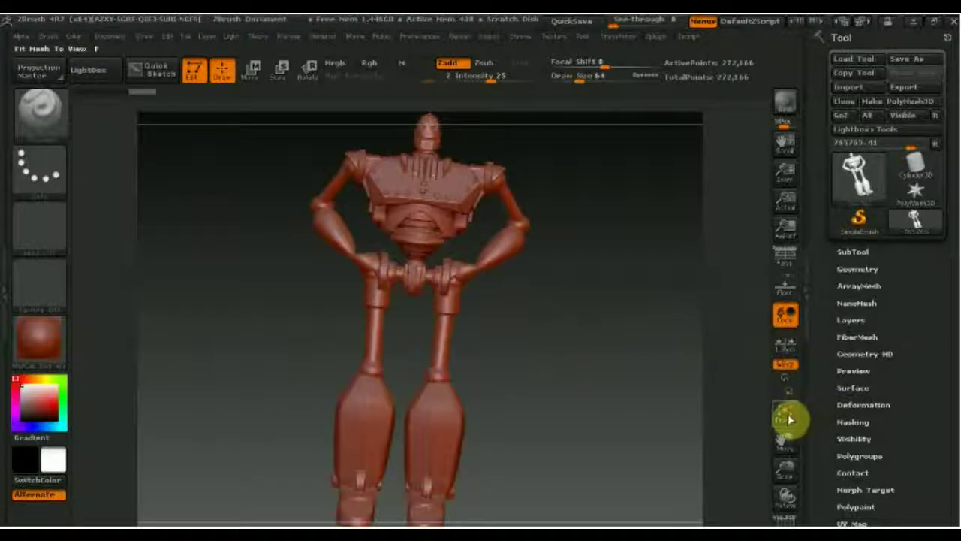
Snap the robot to a front view, zoom in on head and torso, and activate rectangle selection
{"action": "mouse_move", "coordinate": [608, 366]}
{"action": "left_mouse_down", "text": "shift"}
{"action": "mouse_move", "coordinate": [609, 377]}
{"action": "mouse_move", "coordinate": [583, 346]}
{"action": "mouse_move", "coordinate": [587, 378]}
{"action": "mouse_move", "coordinate": [593, 330]}
{"action": "mouse_move", "coordinate": [581, 348]}
{"action": "mouse_move", "coordinate": [600, 401]}
{"action": "mouse_move", "coordinate": [583, 307]}
{"action": "mouse_move", "coordinate": [598, 414]}
{"action": "mouse_move", "coordinate": [613, 384]}
{"action": "left_mouse_up", "text": "shift"}
{"action": "left_click_drag", "start_coordinate": [615, 441], "coordinate": [645, 296]}
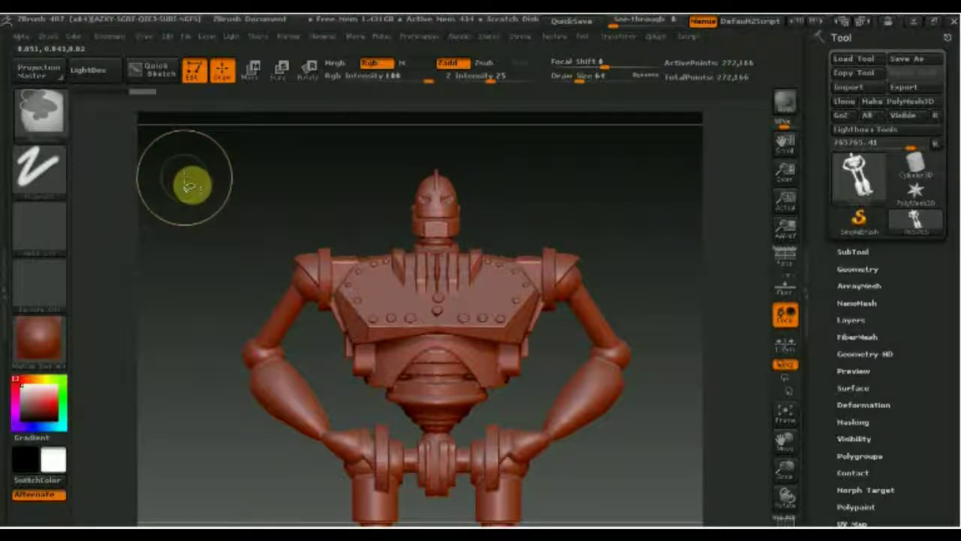
{"action": "key", "text": "ctrl+shift"}
Pick the rectangular trim brush, try removing the head, inspect, then restore the head
{"action": "left_click", "coordinate": [51, 132]}
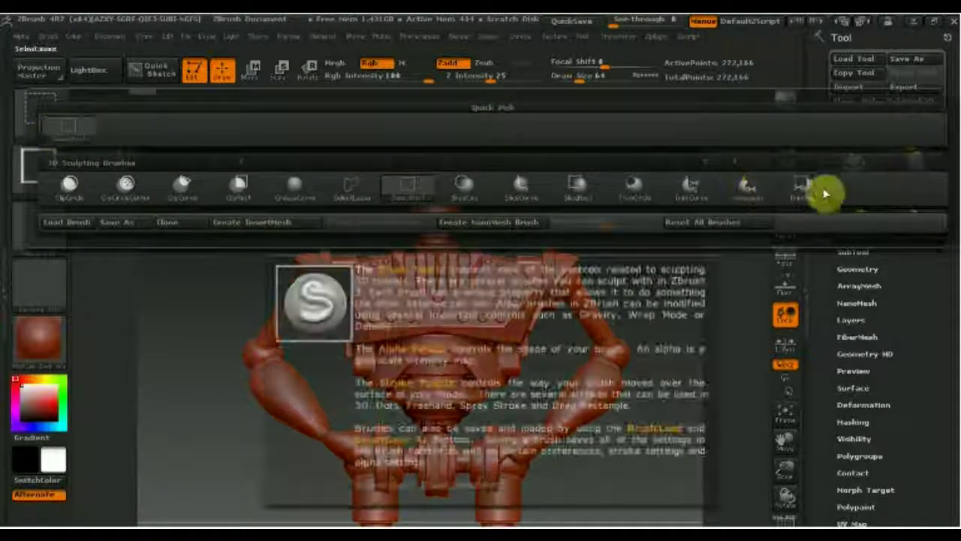
{"action": "left_click", "coordinate": [800, 191]}
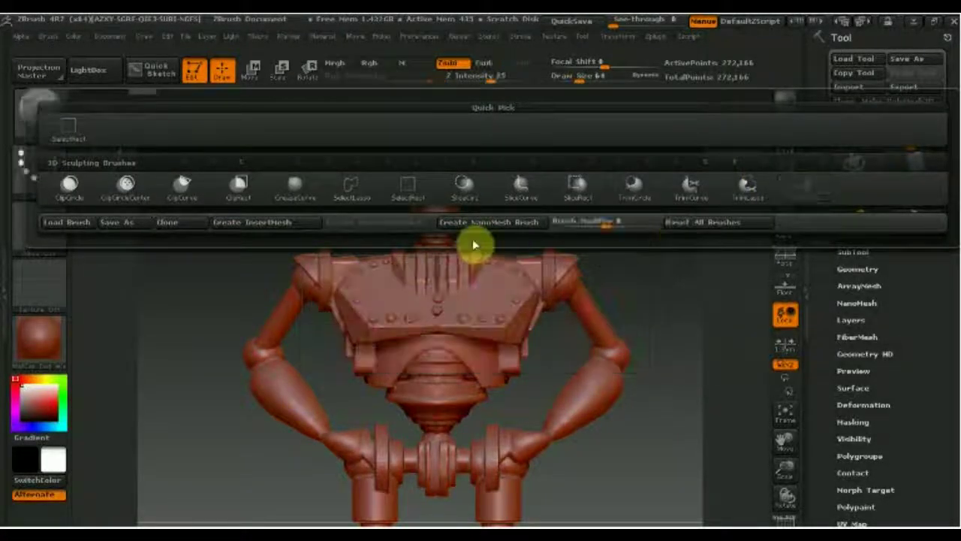
{"action": "mouse_move", "coordinate": [389, 159]}
{"action": "left_mouse_down", "text": "ctrl+shift"}
{"action": "mouse_move", "coordinate": [492, 284]}
{"action": "mouse_move", "coordinate": [483, 284]}
{"action": "left_mouse_up", "text": "ctrl+shift"}
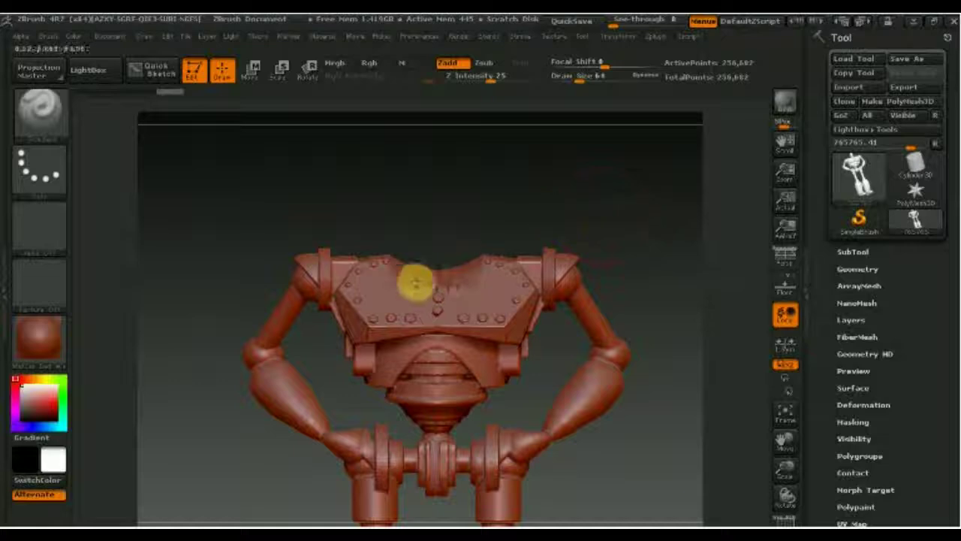
{"action": "mouse_move", "coordinate": [515, 206]}
{"action": "left_mouse_down"}
{"action": "mouse_move", "coordinate": [504, 368]}
{"action": "mouse_move", "coordinate": [509, 251]}
{"action": "mouse_move", "coordinate": [463, 262]}
{"action": "left_mouse_up"}
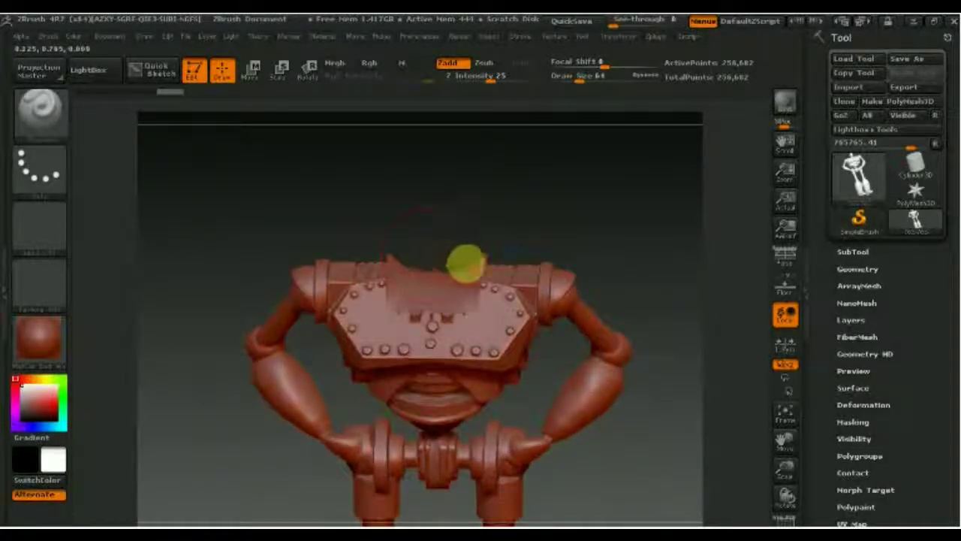
{"action": "mouse_move", "coordinate": [395, 284]}
{"action": "left_mouse_down"}
{"action": "mouse_move", "coordinate": [418, 285]}
{"action": "mouse_move", "coordinate": [458, 204]}
{"action": "left_mouse_up"}
{"action": "left_click_drag", "start_coordinate": [579, 206], "coordinate": [579, 208]}
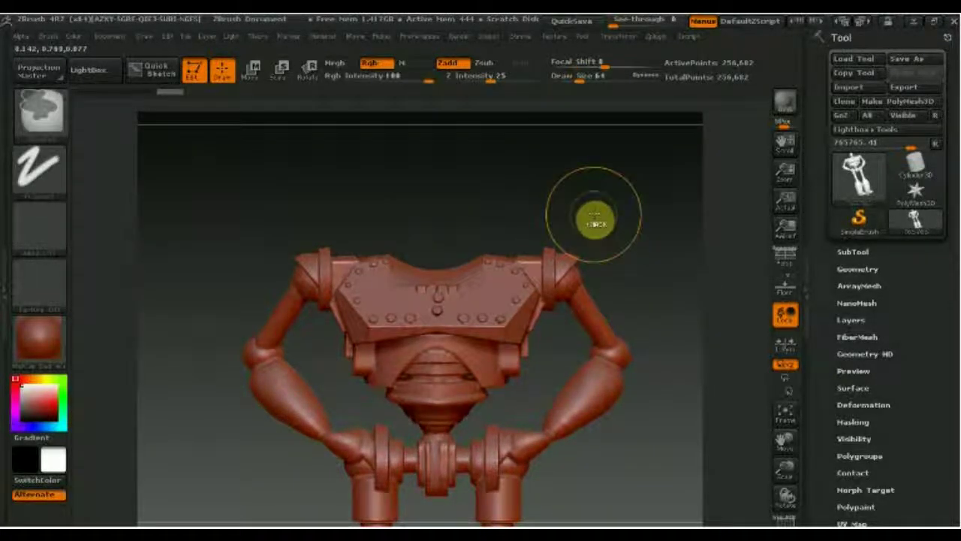
{"action": "left_click", "coordinate": [594, 214], "text": "ctrl+shift"}
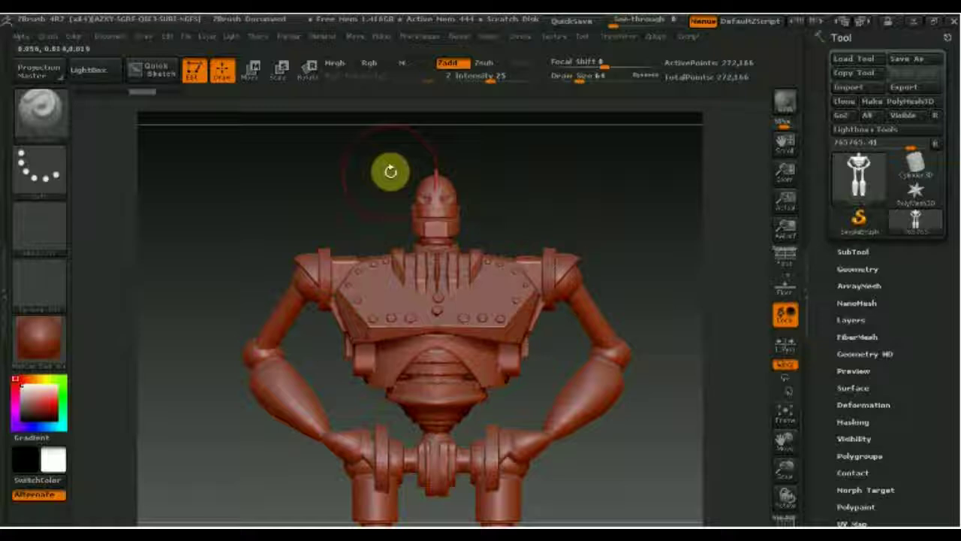
Clip the head off with a rectangle just above the shoulders and inspect the flat cut
{"action": "left_click_drag", "start_coordinate": [377, 147], "coordinate": [367, 194], "text": "ctrl+shift"}
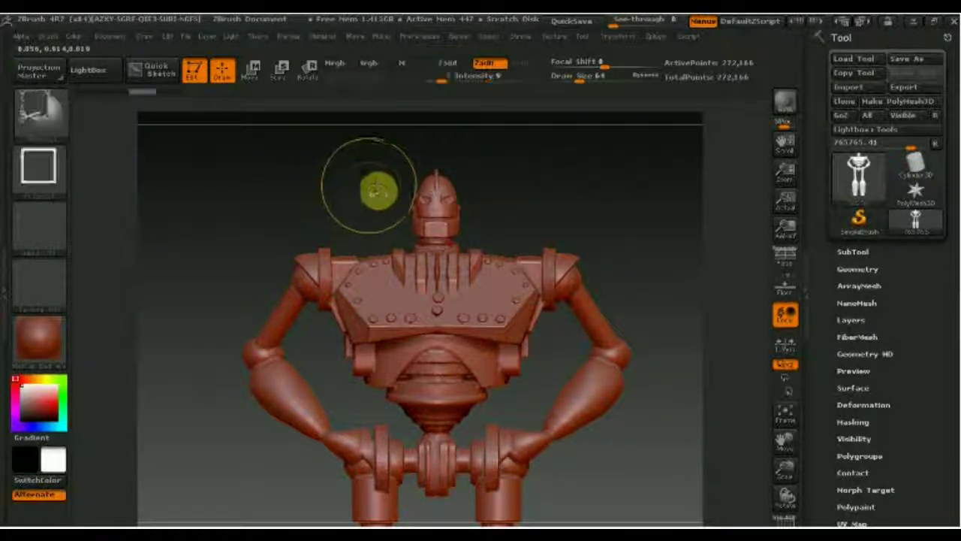
{"action": "mouse_move", "coordinate": [367, 169]}
{"action": "left_mouse_down", "text": "ctrl+shift"}
{"action": "mouse_move", "coordinate": [446, 242]}
{"action": "mouse_move", "coordinate": [508, 249]}
{"action": "left_mouse_up", "text": "ctrl+shift"}
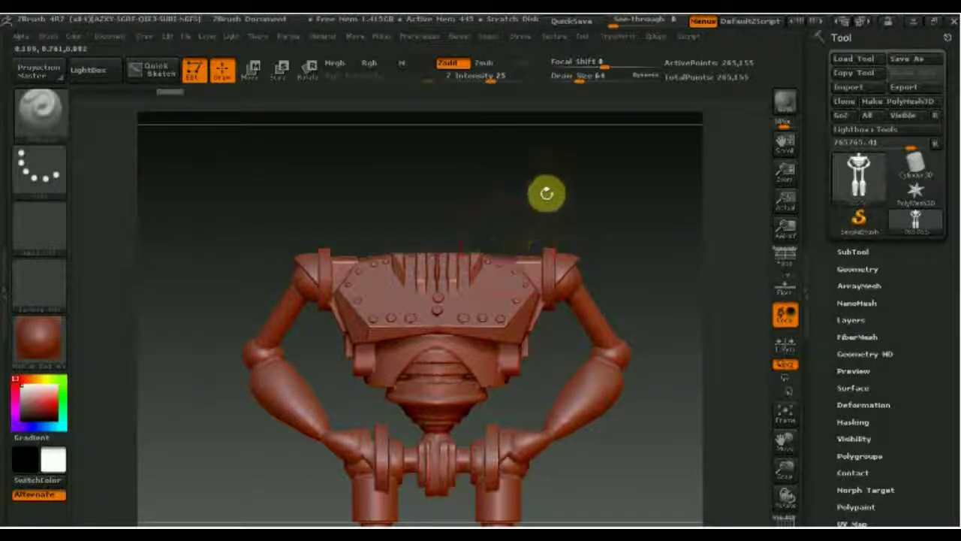
{"action": "left_click_drag", "start_coordinate": [643, 253], "coordinate": [480, 243]}
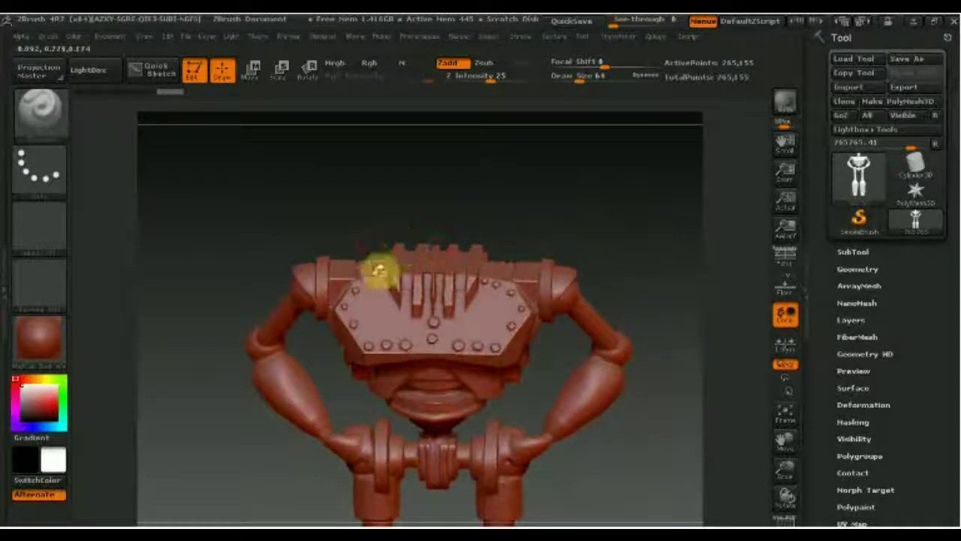
{"action": "left_click_drag", "start_coordinate": [556, 224], "coordinate": [615, 204]}
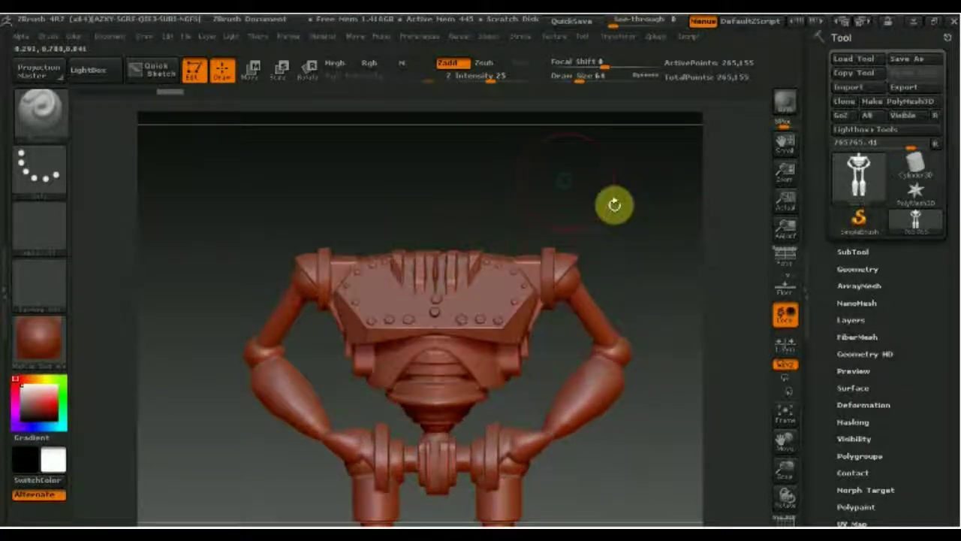
{"action": "left_click", "coordinate": [852, 252]}
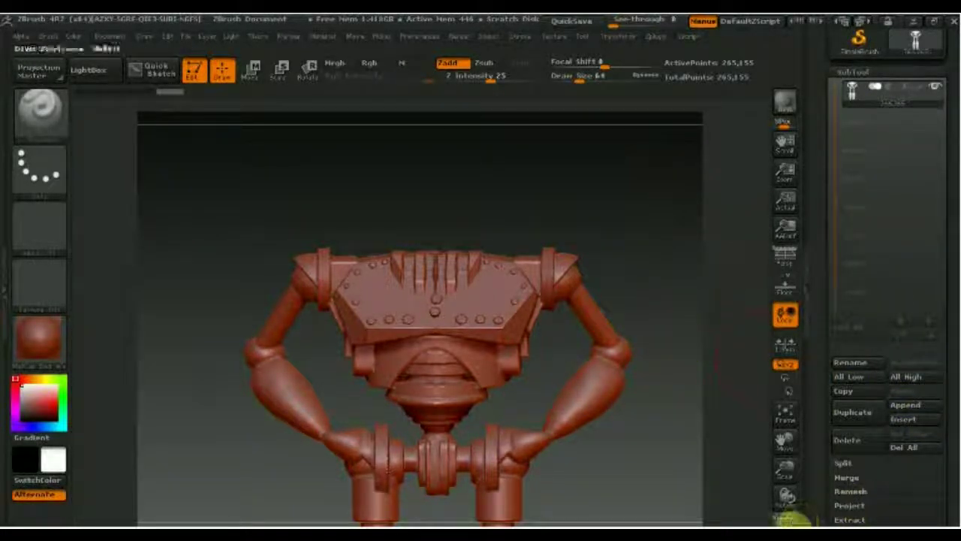
Toggle the wireframe, append a Cube3D subtool, and make PM3D_Cube3D the active subtool
{"action": "left_click", "coordinate": [785, 520]}
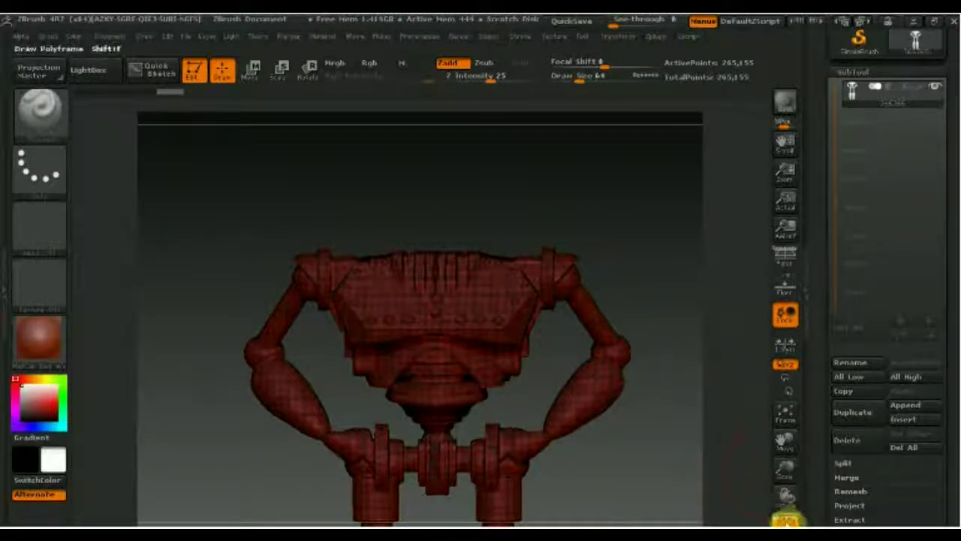
{"action": "left_click", "coordinate": [783, 517]}
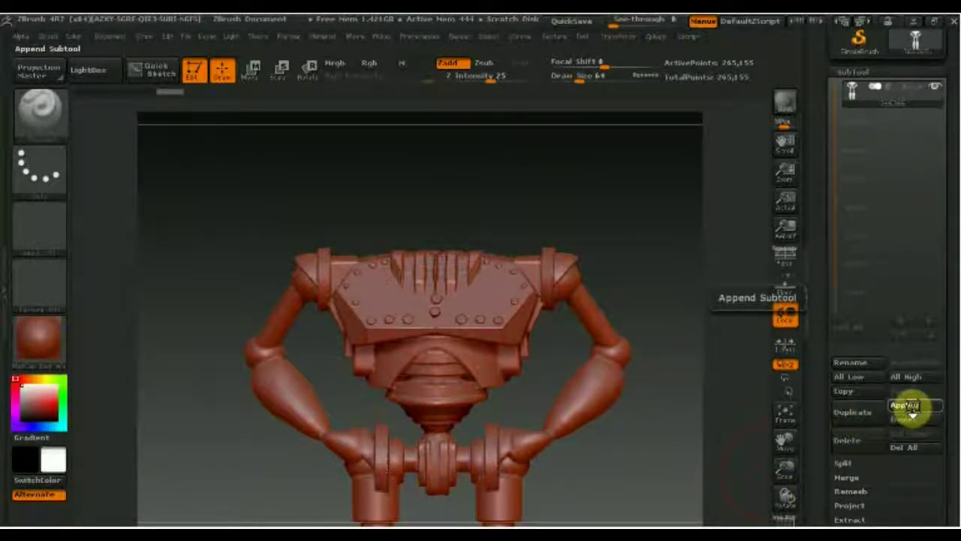
{"action": "left_click", "coordinate": [906, 406]}
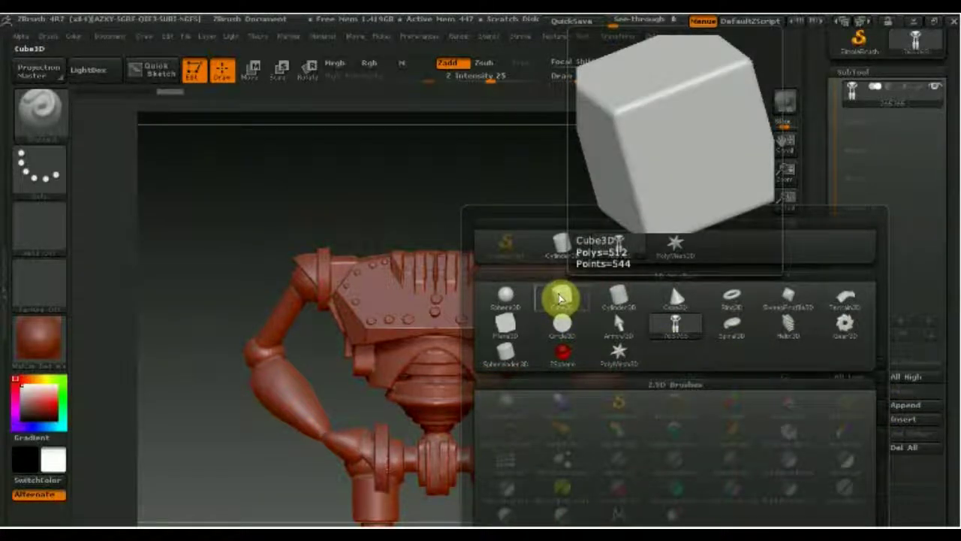
{"action": "left_click", "coordinate": [559, 298]}
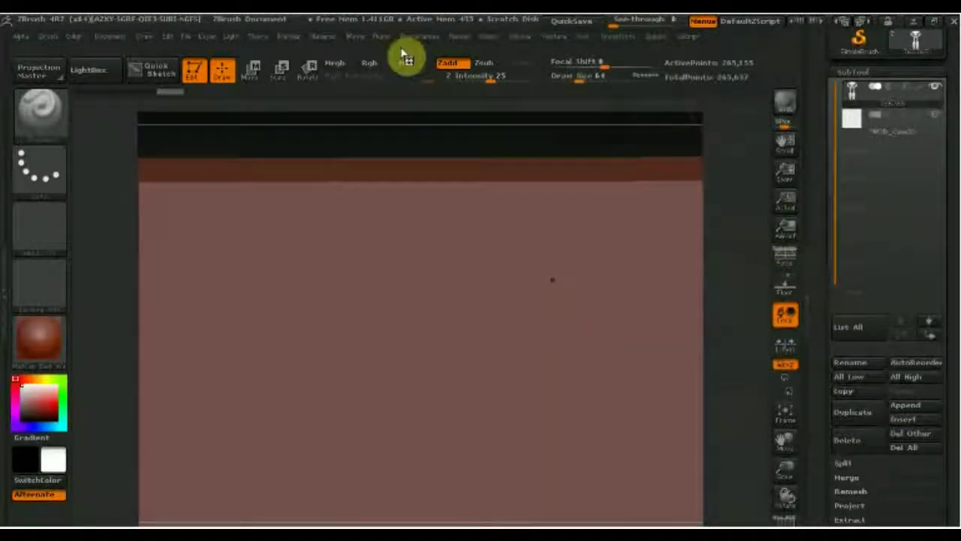
{"action": "left_click", "coordinate": [863, 122]}
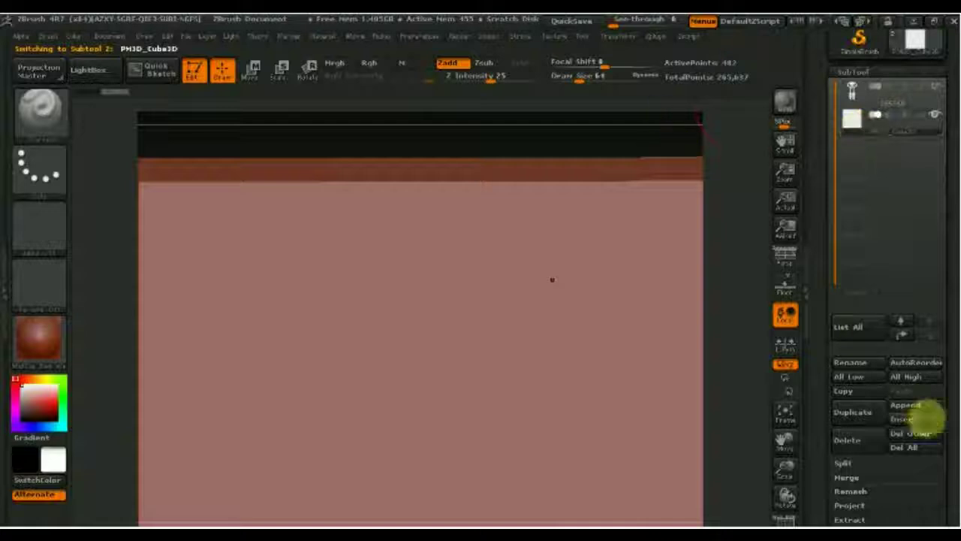
{"action": "left_click_drag", "start_coordinate": [952, 454], "coordinate": [950, 348]}
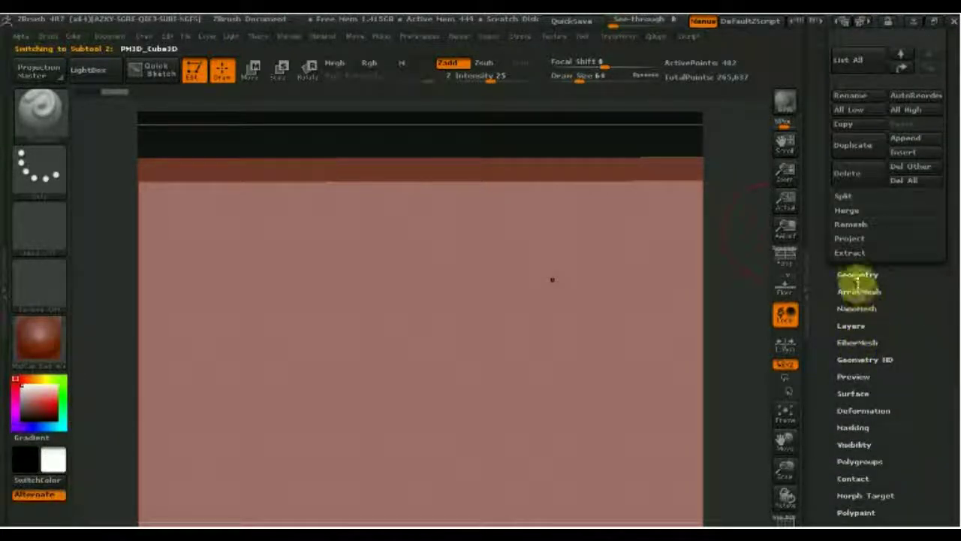
{"action": "left_click", "coordinate": [856, 275]}
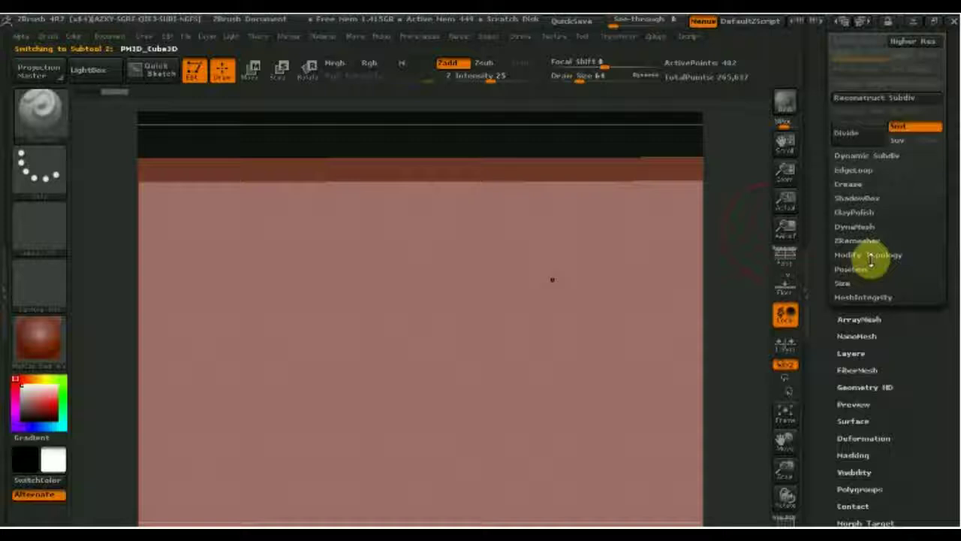
Shrink the cube's XYZ Size and move it up onto the robot's torso
{"action": "left_click", "coordinate": [842, 284]}
{"action": "left_click_drag", "start_coordinate": [863, 295], "coordinate": [864, 307]}
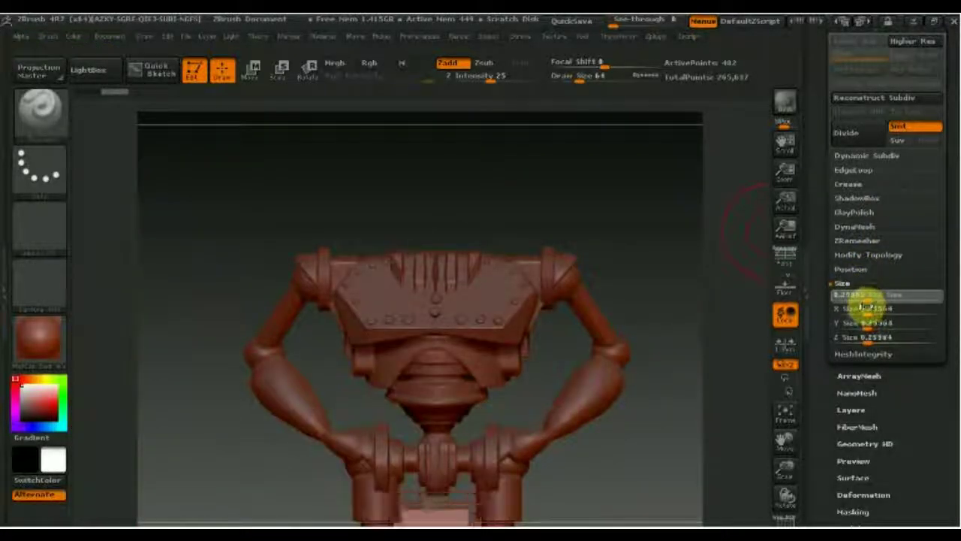
{"action": "left_click", "coordinate": [252, 70]}
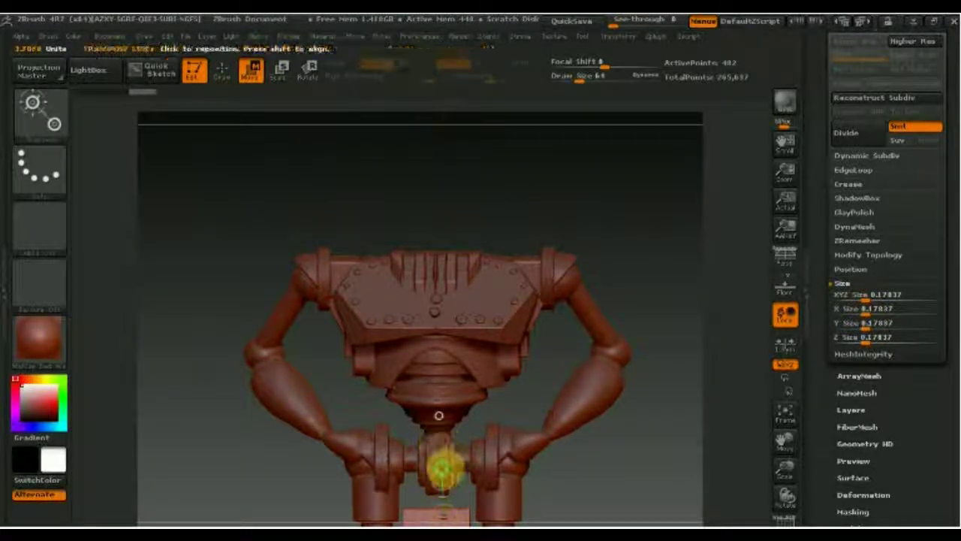
{"action": "mouse_move", "coordinate": [440, 478]}
{"action": "left_mouse_down"}
{"action": "mouse_move", "coordinate": [466, 289]}
{"action": "mouse_move", "coordinate": [432, 167]}
{"action": "left_mouse_up"}
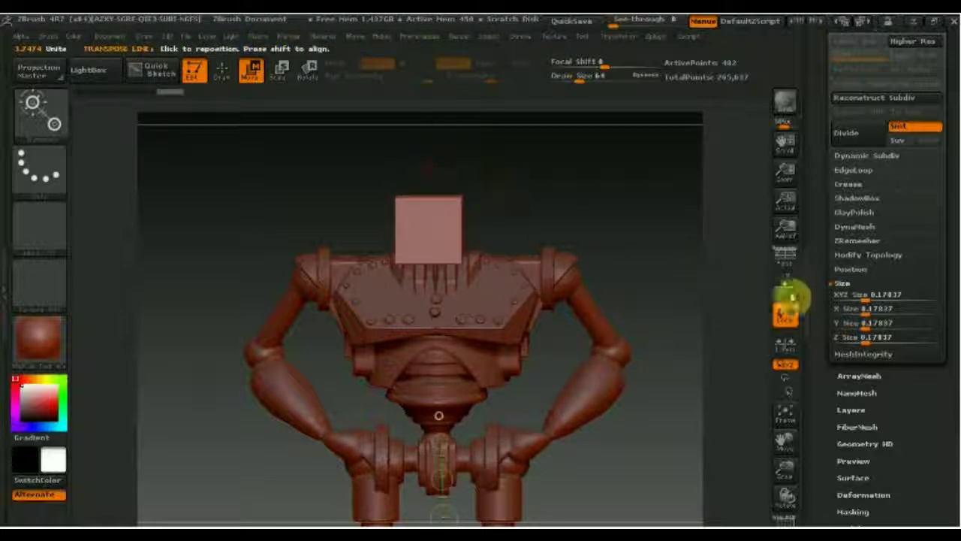
Set the cube's XYZ Size to about 0.29 and centre it over the torso from the front
{"action": "left_click_drag", "start_coordinate": [862, 295], "coordinate": [869, 296]}
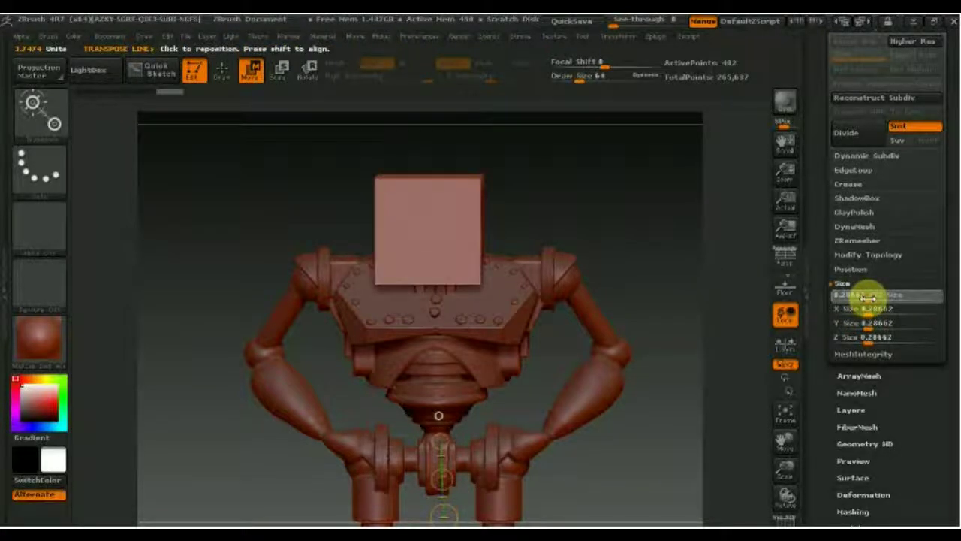
{"action": "mouse_move", "coordinate": [647, 294]}
{"action": "left_mouse_down"}
{"action": "mouse_move", "coordinate": [607, 304]}
{"action": "mouse_move", "coordinate": [606, 313]}
{"action": "left_mouse_up"}
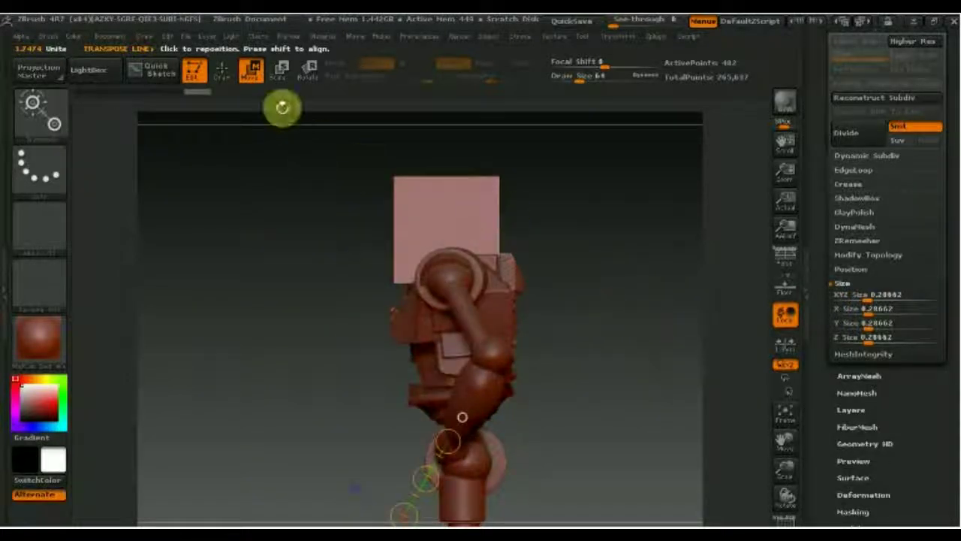
{"action": "mouse_move", "coordinate": [434, 229]}
{"action": "left_mouse_down"}
{"action": "mouse_move", "coordinate": [509, 230]}
{"action": "mouse_move", "coordinate": [471, 228]}
{"action": "mouse_move", "coordinate": [483, 229]}
{"action": "left_mouse_up"}
{"action": "left_click", "coordinate": [863, 323]}
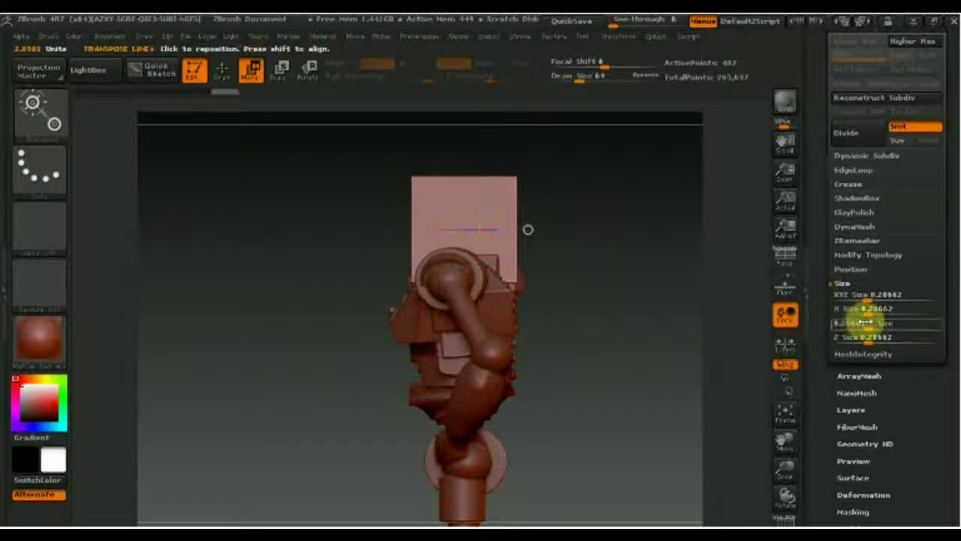
{"action": "key", "text": "Return"}
{"action": "mouse_move", "coordinate": [418, 201]}
{"action": "left_mouse_down"}
{"action": "mouse_move", "coordinate": [486, 223]}
{"action": "mouse_move", "coordinate": [471, 210]}
{"action": "mouse_move", "coordinate": [482, 204]}
{"action": "left_mouse_up"}
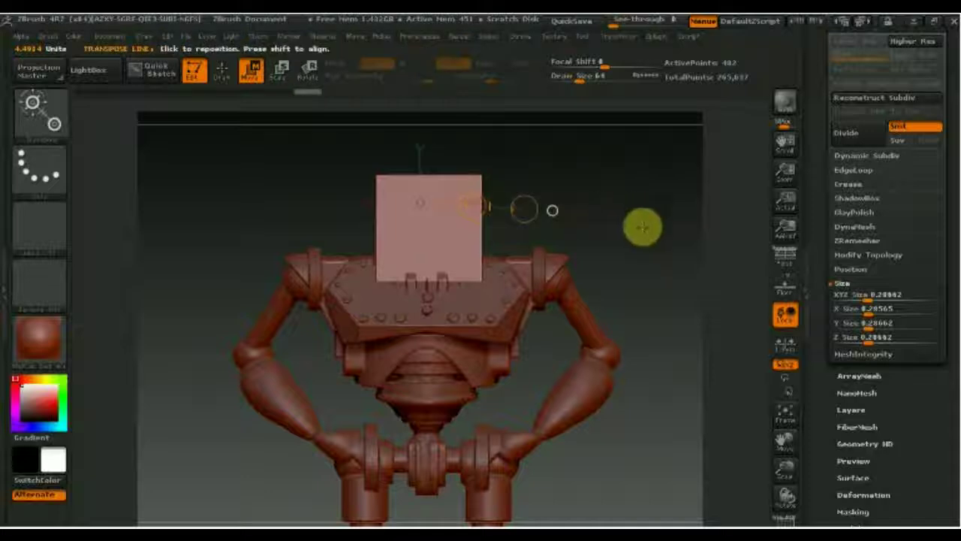
{"action": "left_click", "coordinate": [221, 70]}
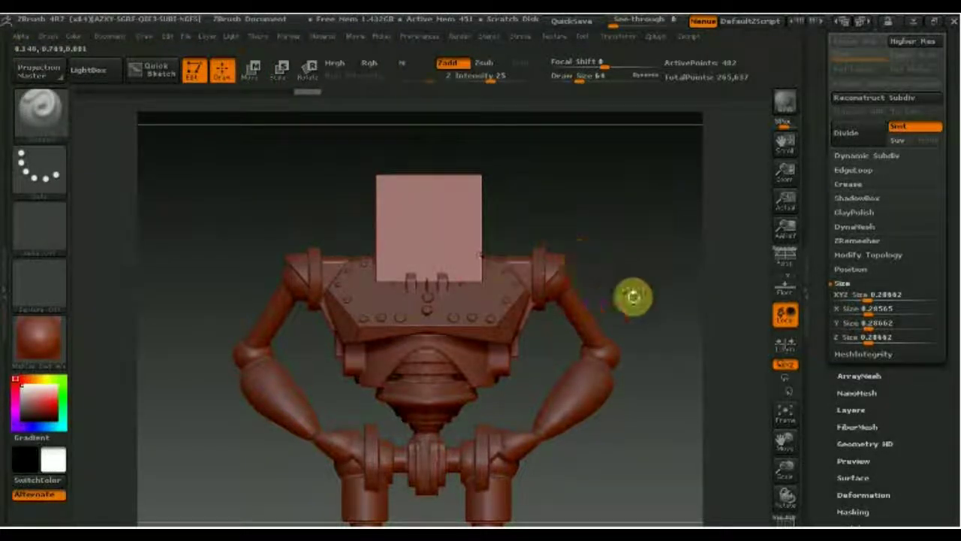
Expand Modify Topology, reopen the SubTool list, and expand the Polygroups options
{"action": "left_click", "coordinate": [868, 254]}
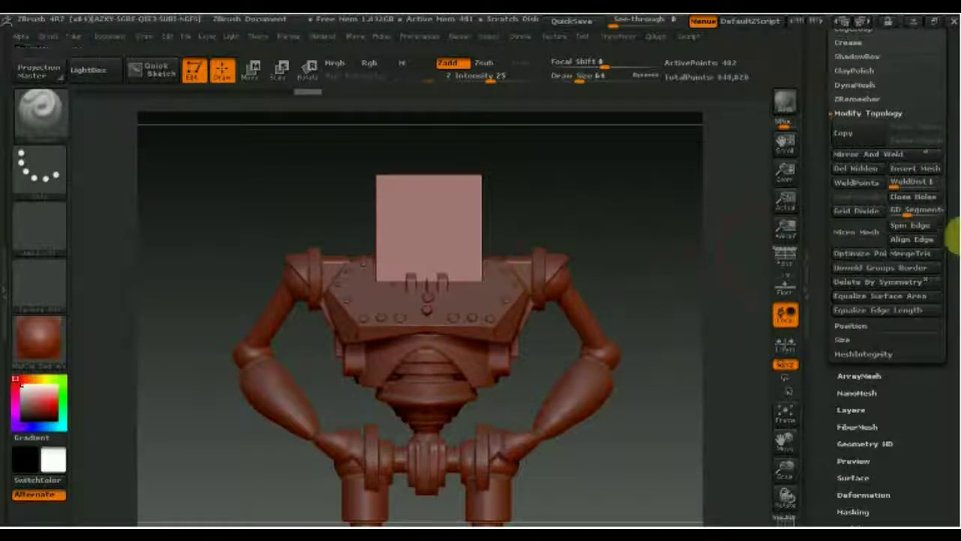
{"action": "left_click_drag", "start_coordinate": [952, 219], "coordinate": [947, 293]}
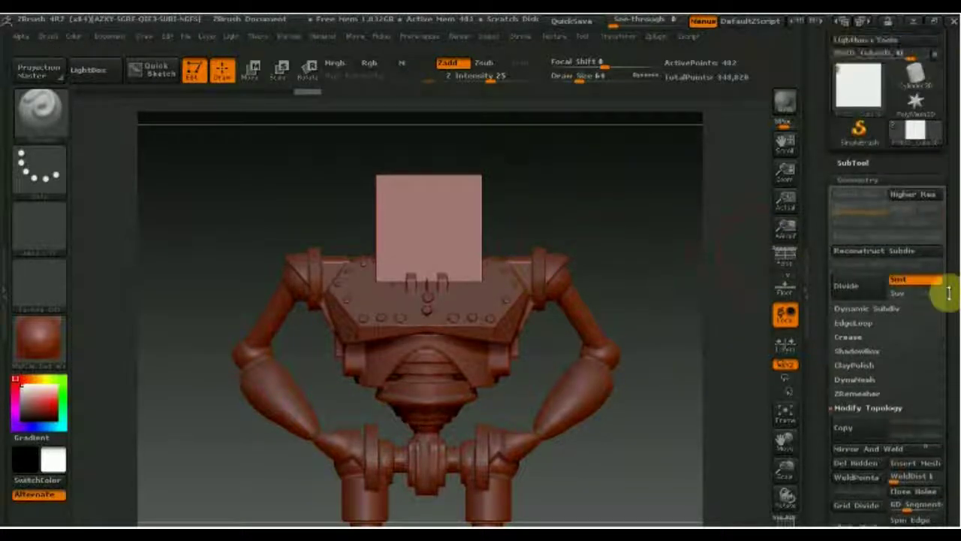
{"action": "left_click", "coordinate": [855, 177]}
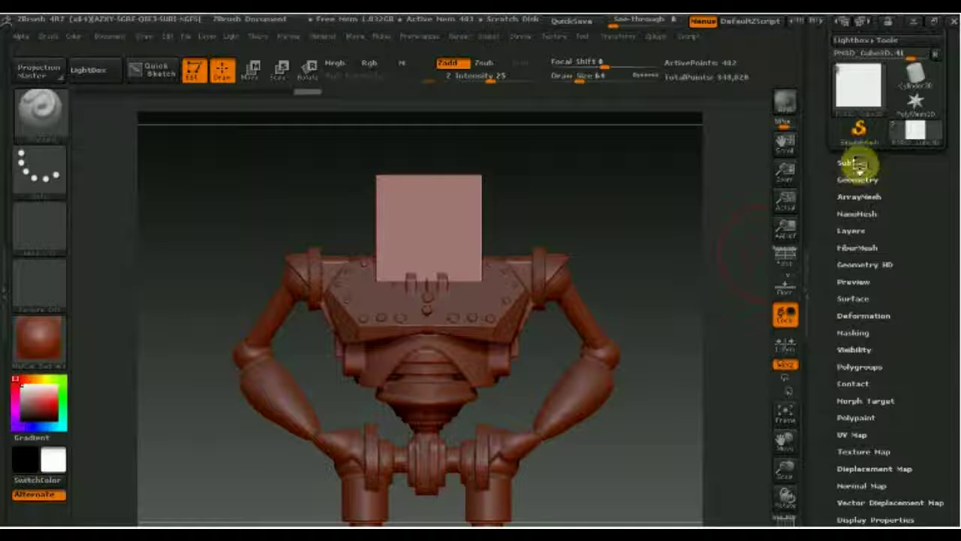
{"action": "left_click", "coordinate": [857, 161]}
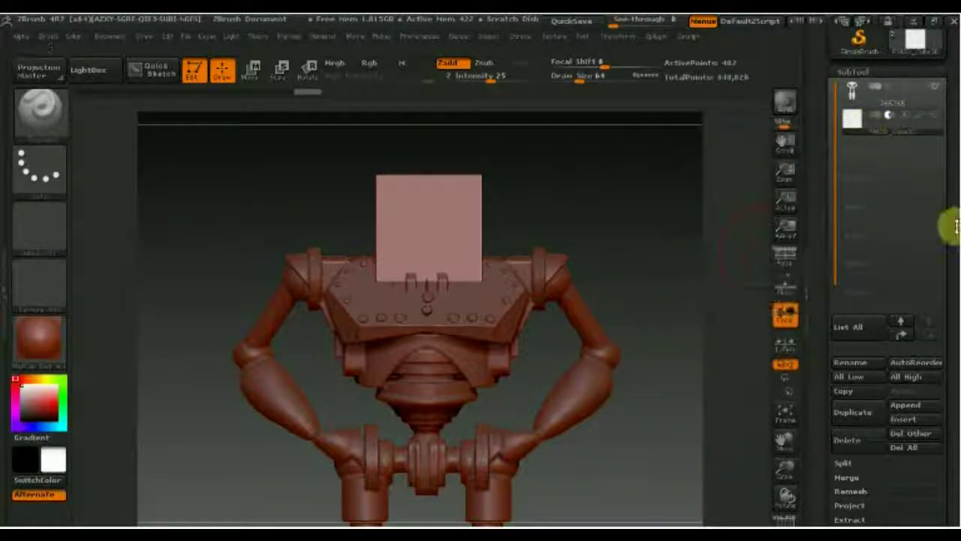
{"action": "scroll", "coordinate": [953, 233], "scroll_direction": "down", "scroll_amount": 6}
{"action": "scroll", "coordinate": [946, 97], "scroll_direction": "down", "scroll_amount": 4}
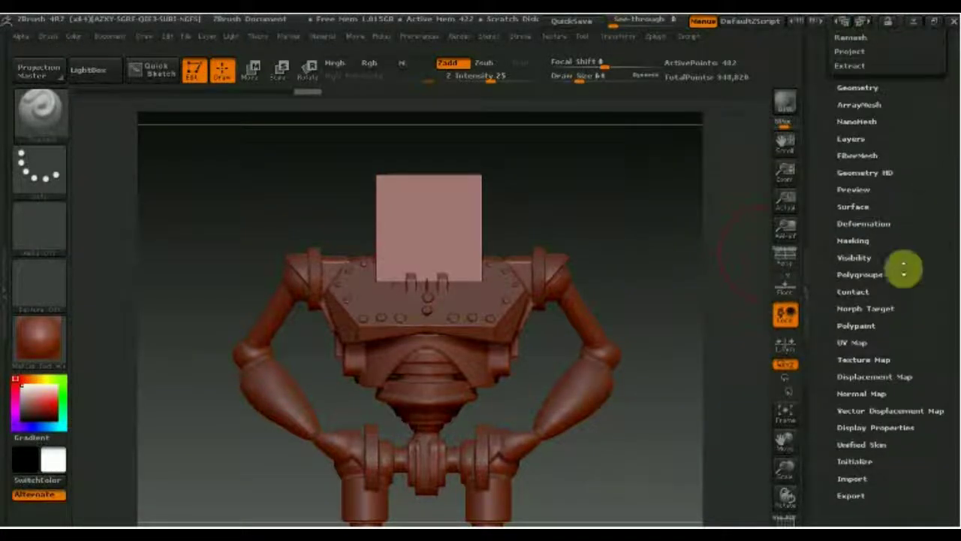
{"action": "left_click", "coordinate": [858, 276]}
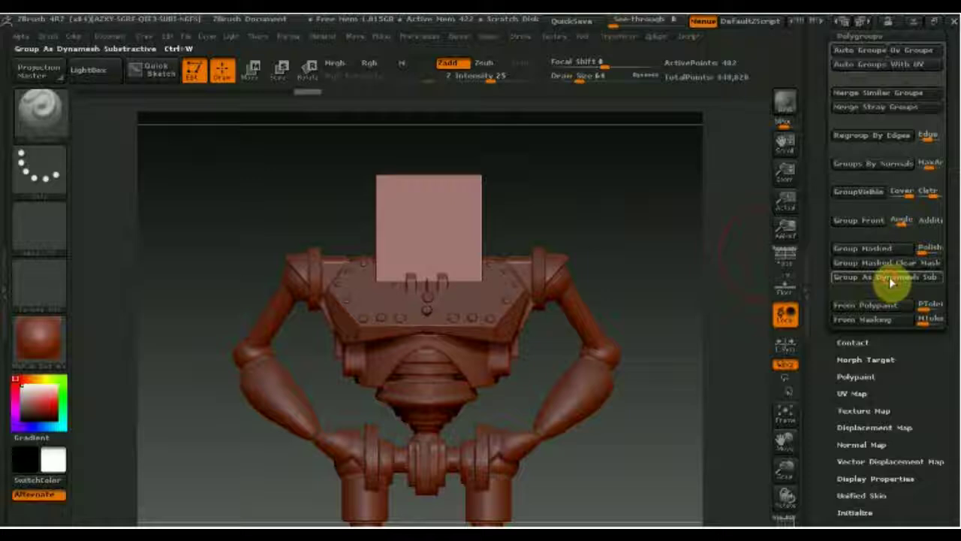
{"action": "scroll", "coordinate": [950, 315], "scroll_direction": "up", "scroll_amount": 5}
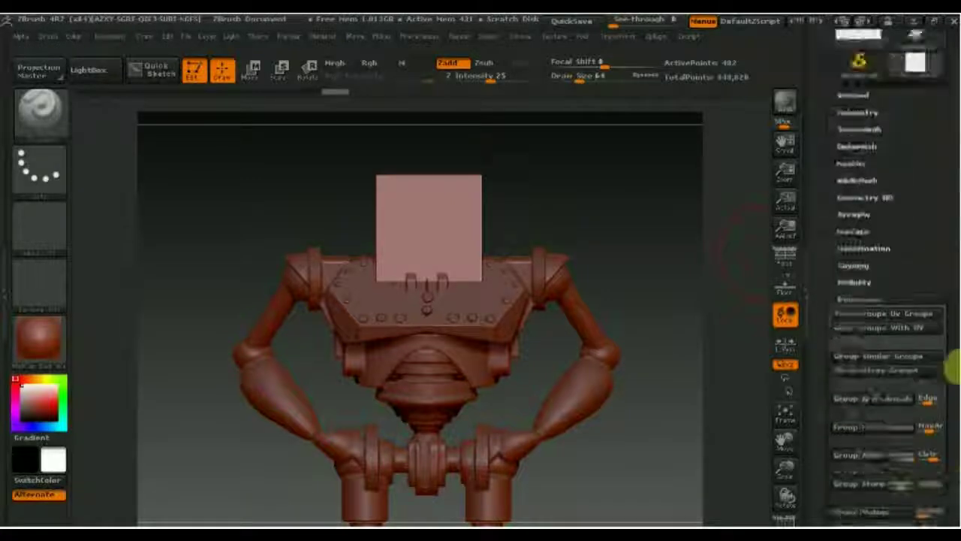
Make the robot the active subtool and show the cube alongside it
{"action": "scroll", "coordinate": [935, 357], "scroll_direction": "up", "scroll_amount": 5}
{"action": "left_click", "coordinate": [856, 253]}
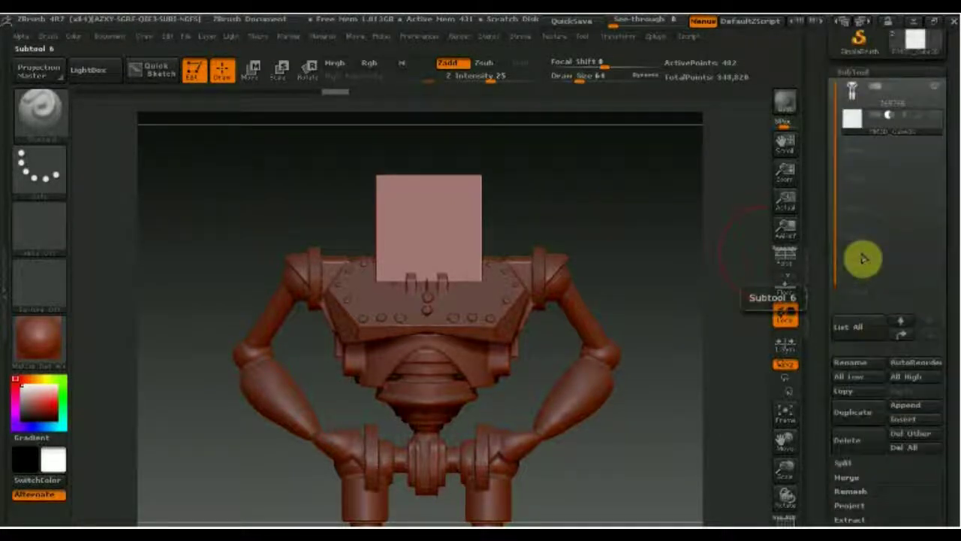
{"action": "left_click", "coordinate": [857, 95]}
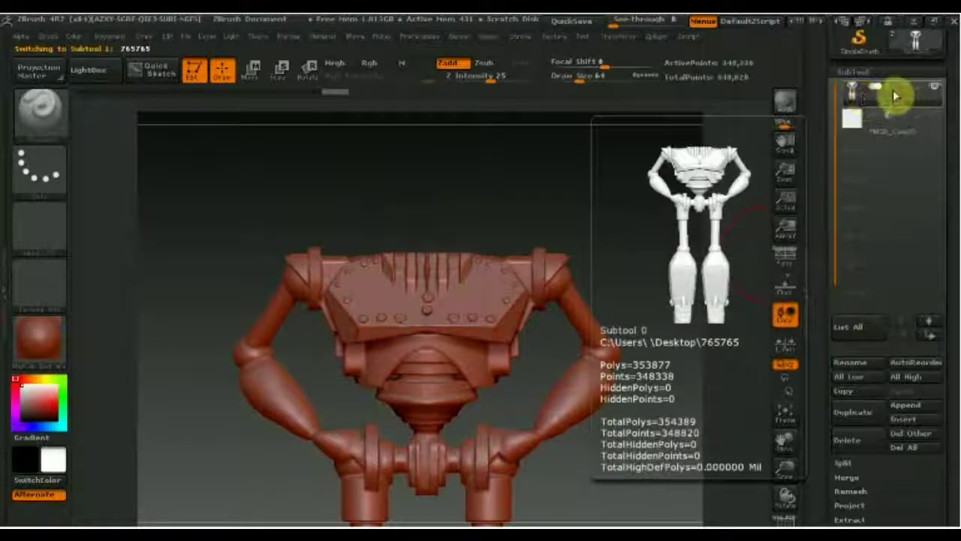
{"action": "left_click", "coordinate": [934, 115]}
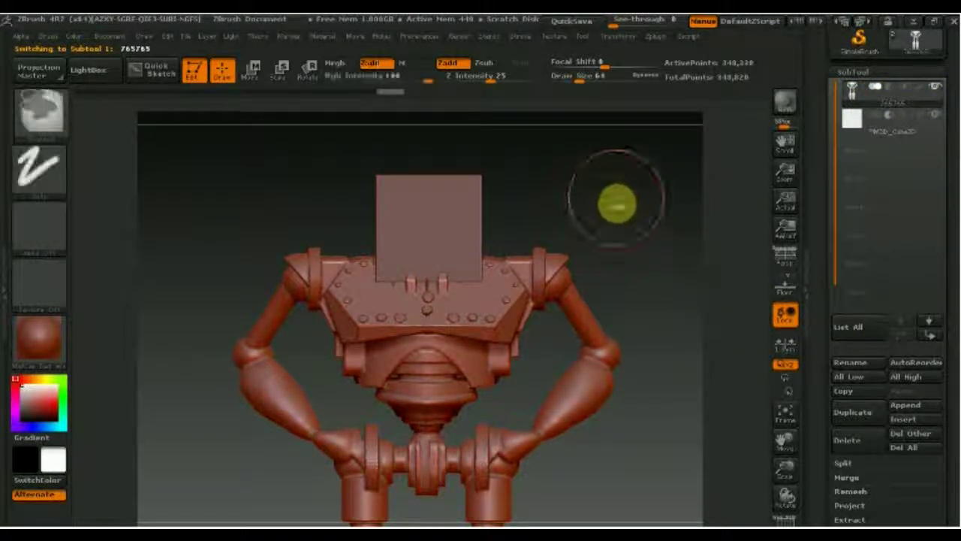
{"action": "left_click_drag", "start_coordinate": [616, 201], "coordinate": [652, 261], "text": "ctrl"}
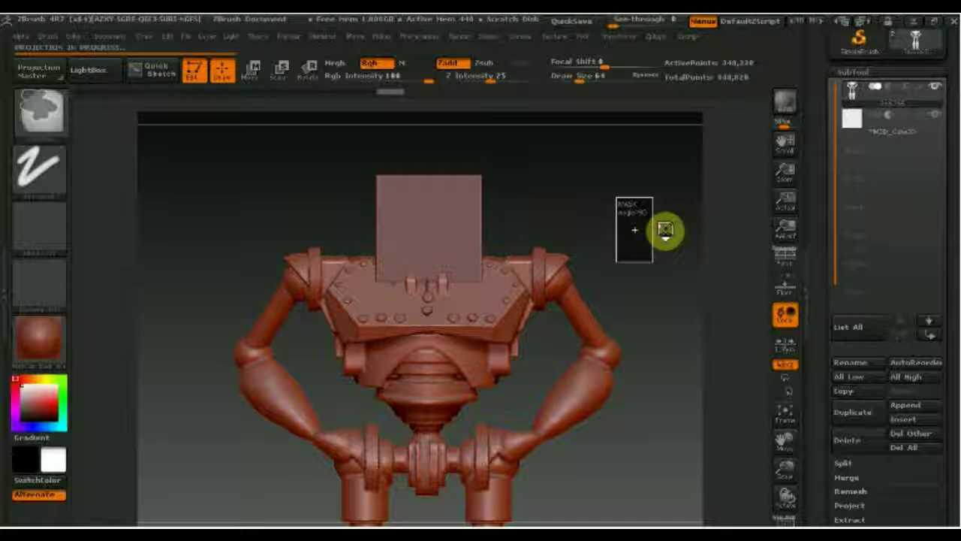
Inspect the torso cut from several angles, then switch the current tool to Sphere3D
{"action": "mouse_move", "coordinate": [615, 263]}
{"action": "left_mouse_down"}
{"action": "mouse_move", "coordinate": [616, 323]}
{"action": "mouse_move", "coordinate": [613, 270]}
{"action": "left_mouse_up"}
{"action": "mouse_move", "coordinate": [559, 241]}
{"action": "left_mouse_down"}
{"action": "mouse_move", "coordinate": [615, 241]}
{"action": "mouse_move", "coordinate": [596, 332]}
{"action": "mouse_move", "coordinate": [605, 369]}
{"action": "mouse_move", "coordinate": [440, 154]}
{"action": "mouse_move", "coordinate": [513, 267]}
{"action": "left_mouse_up"}
{"action": "mouse_move", "coordinate": [594, 328]}
{"action": "left_mouse_down"}
{"action": "mouse_move", "coordinate": [596, 193]}
{"action": "mouse_move", "coordinate": [591, 207]}
{"action": "mouse_move", "coordinate": [578, 208]}
{"action": "left_mouse_up"}
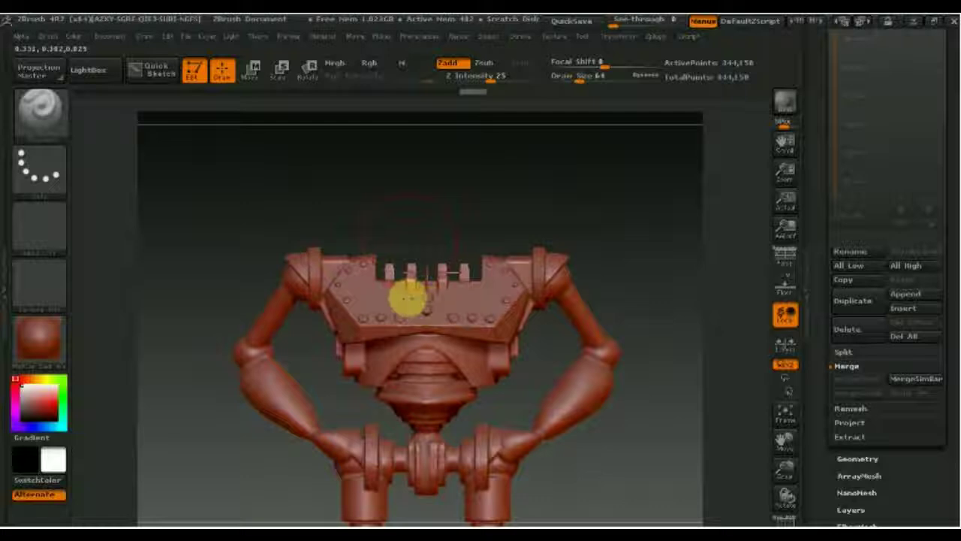
{"action": "mouse_move", "coordinate": [412, 293]}
{"action": "left_mouse_down"}
{"action": "mouse_move", "coordinate": [387, 328]}
{"action": "mouse_move", "coordinate": [397, 260]}
{"action": "mouse_move", "coordinate": [493, 206]}
{"action": "left_mouse_up"}
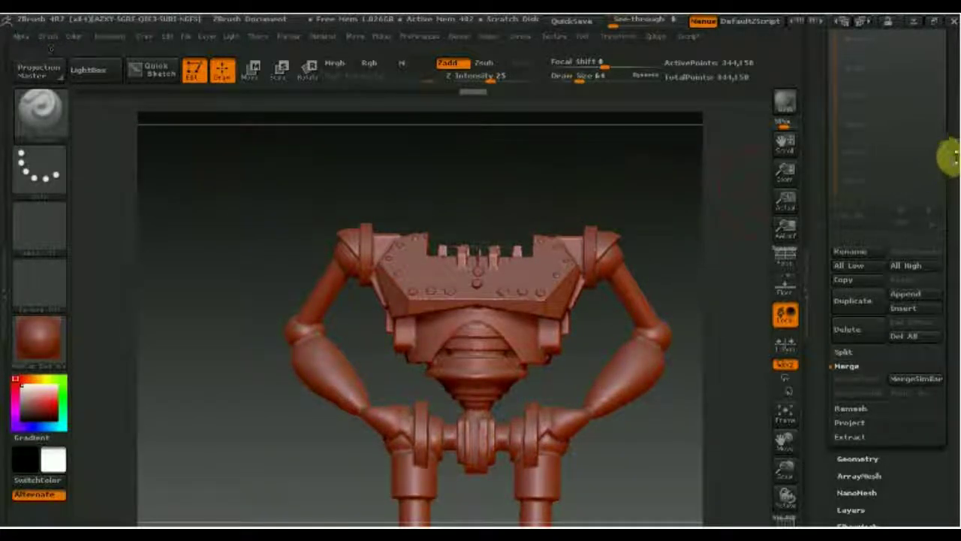
{"action": "left_click_drag", "start_coordinate": [947, 156], "coordinate": [951, 232]}
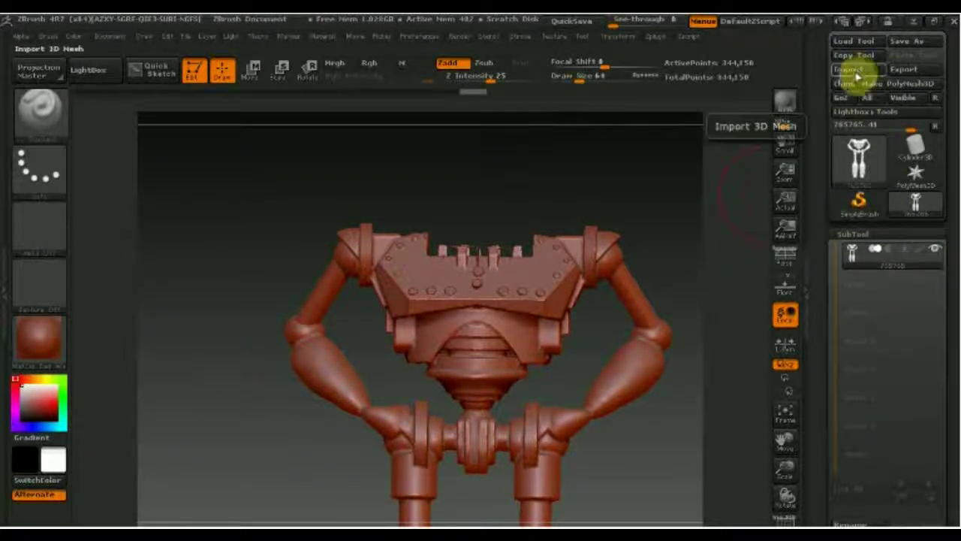
{"action": "left_click", "coordinate": [855, 159]}
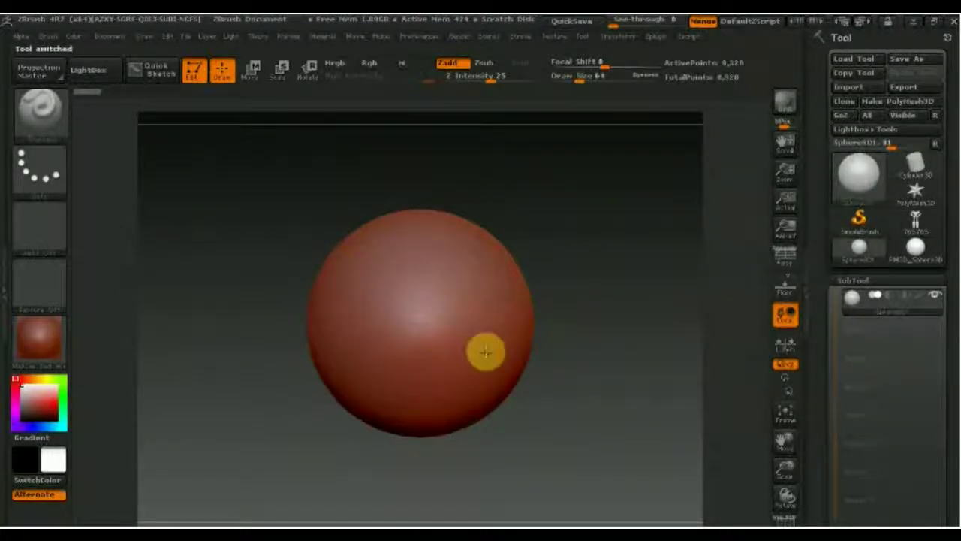
Convert Sphere3D into the editable polymesh PM3D_Sphere3D with Make PolyMesh3D
{"action": "left_click_drag", "start_coordinate": [951, 363], "coordinate": [953, 264]}
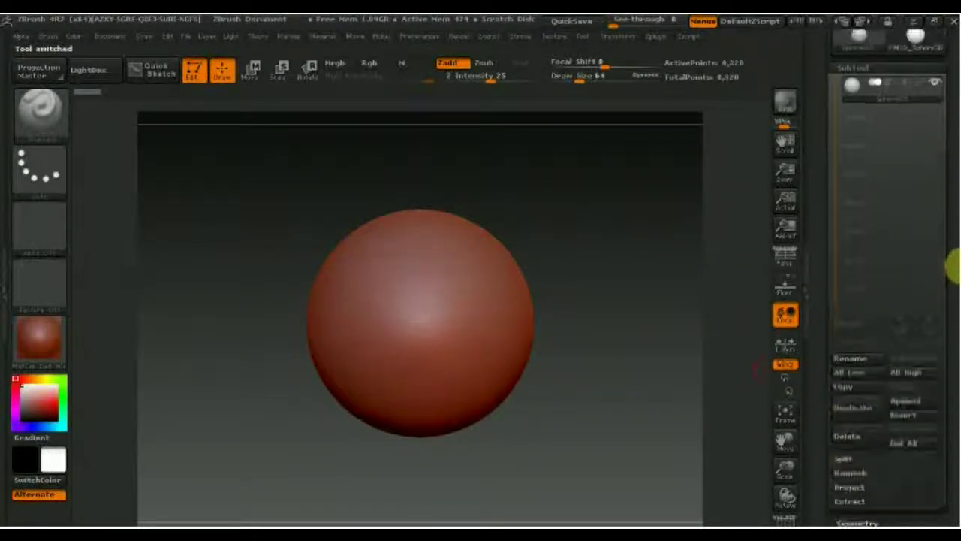
{"action": "left_click_drag", "start_coordinate": [953, 218], "coordinate": [949, 262]}
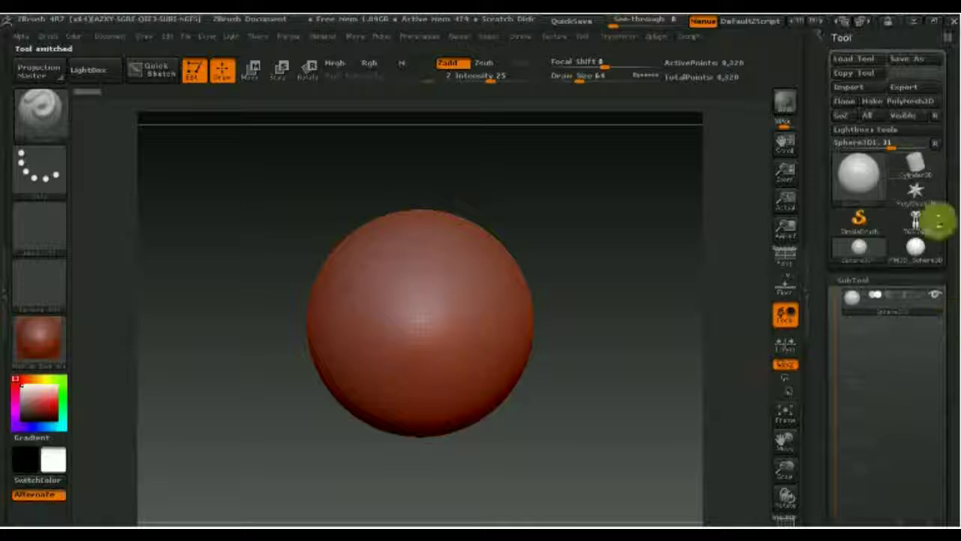
{"action": "left_click", "coordinate": [895, 105]}
{"action": "mouse_move", "coordinate": [949, 375]}
{"action": "left_mouse_down"}
{"action": "mouse_move", "coordinate": [953, 255]}
{"action": "mouse_move", "coordinate": [952, 389]}
{"action": "left_mouse_up"}
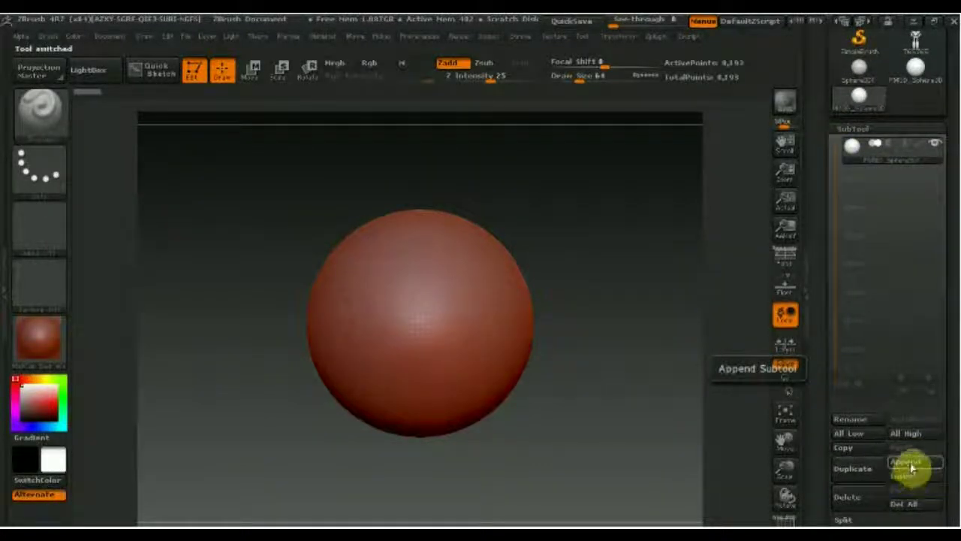
Append a second Sphere3D subtool and make it active
{"action": "left_click", "coordinate": [912, 468]}
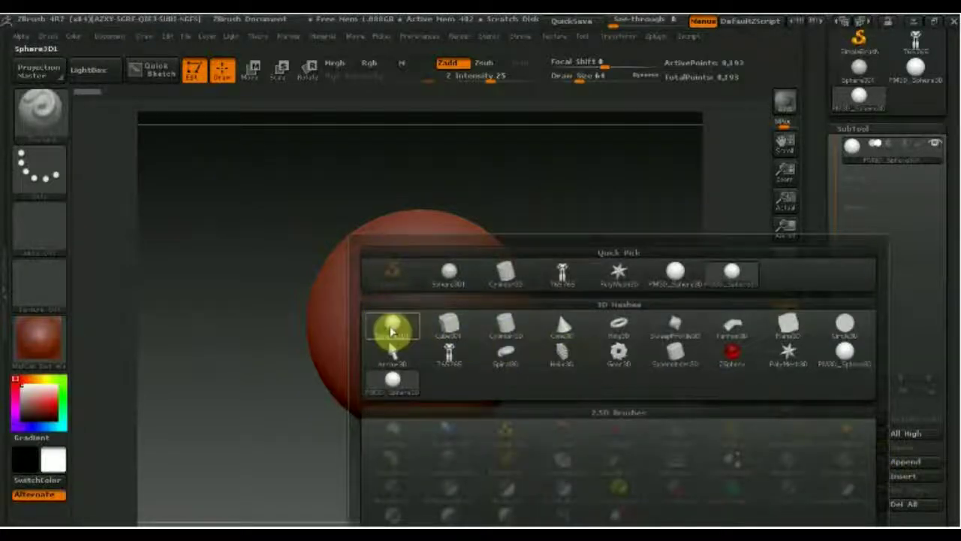
{"action": "left_click", "coordinate": [392, 328]}
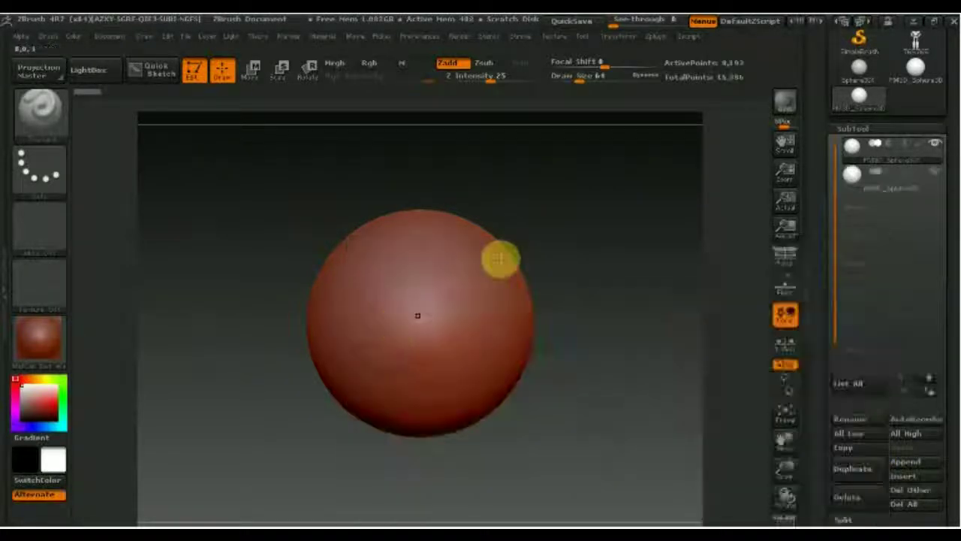
{"action": "left_click", "coordinate": [852, 178]}
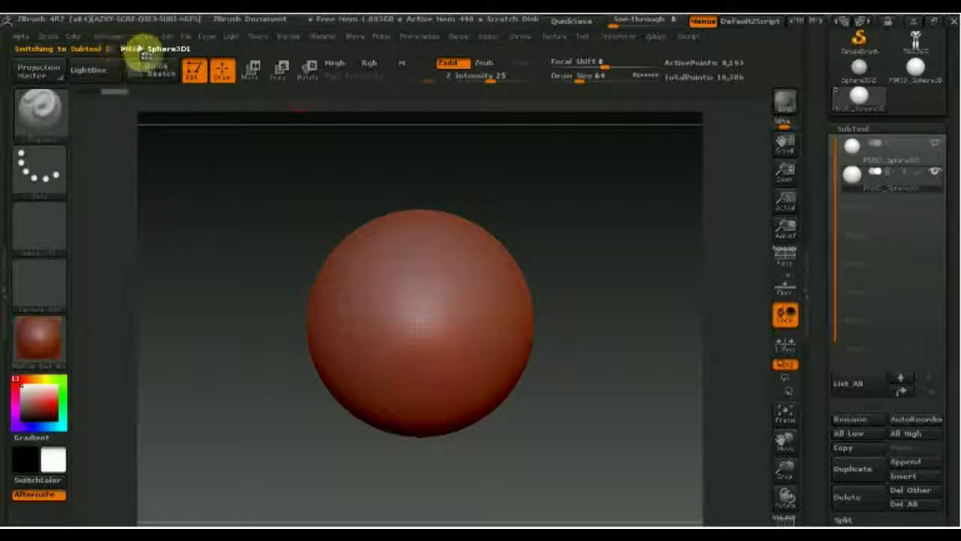
Move the new sphere to the upper right and scale it down to overlap the first
{"action": "left_click", "coordinate": [252, 77]}
{"action": "mouse_move", "coordinate": [451, 286]}
{"action": "left_mouse_down"}
{"action": "mouse_move", "coordinate": [508, 239]}
{"action": "mouse_move", "coordinate": [480, 266]}
{"action": "mouse_move", "coordinate": [543, 176]}
{"action": "mouse_move", "coordinate": [530, 200]}
{"action": "left_mouse_up"}
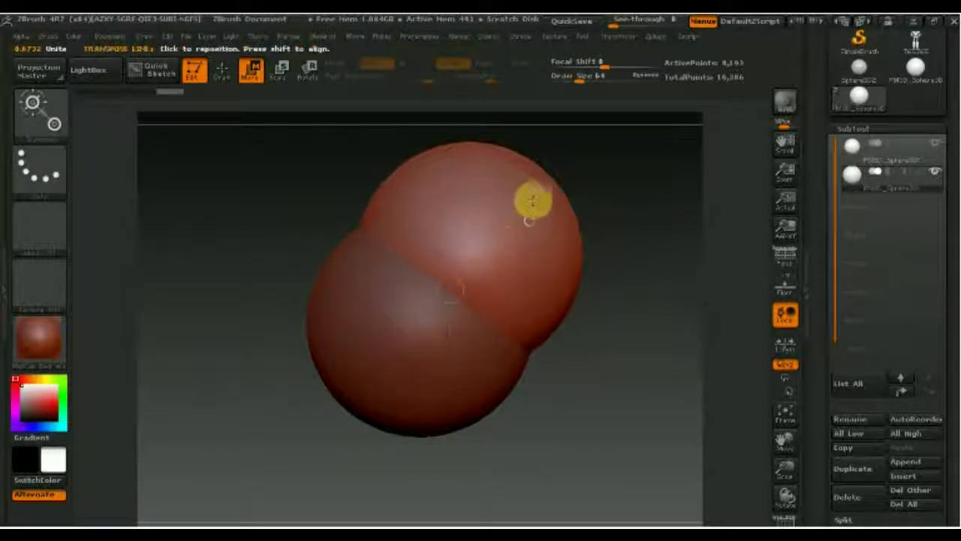
{"action": "left_click", "coordinate": [283, 67]}
{"action": "mouse_move", "coordinate": [485, 133]}
{"action": "left_mouse_down", "text": "shift"}
{"action": "mouse_move", "coordinate": [492, 297]}
{"action": "mouse_move", "coordinate": [482, 236]}
{"action": "left_mouse_up", "text": "shift"}
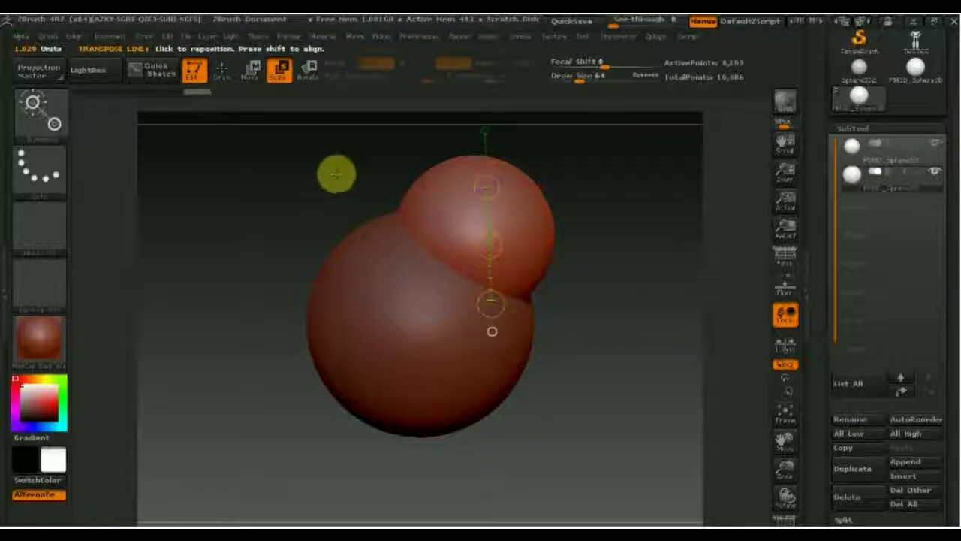
{"action": "left_click", "coordinate": [223, 70]}
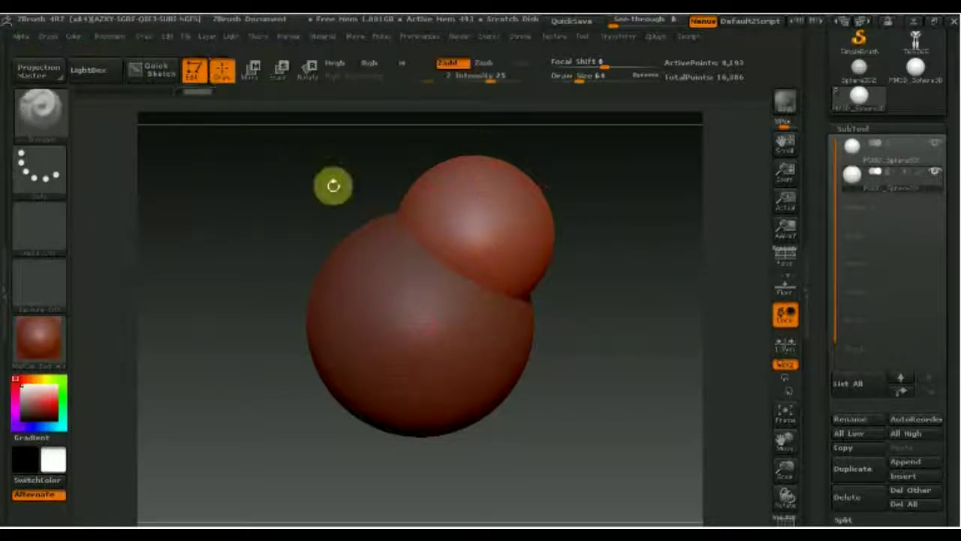
{"action": "mouse_move", "coordinate": [890, 174]}
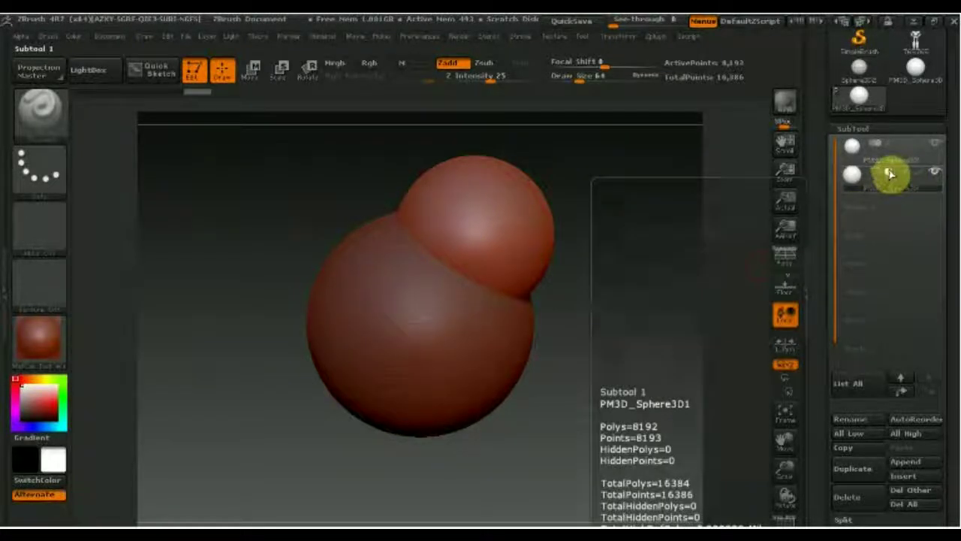
Set Polygroups to Group As DynaMesh Sub
{"action": "left_click_drag", "start_coordinate": [953, 289], "coordinate": [952, 135]}
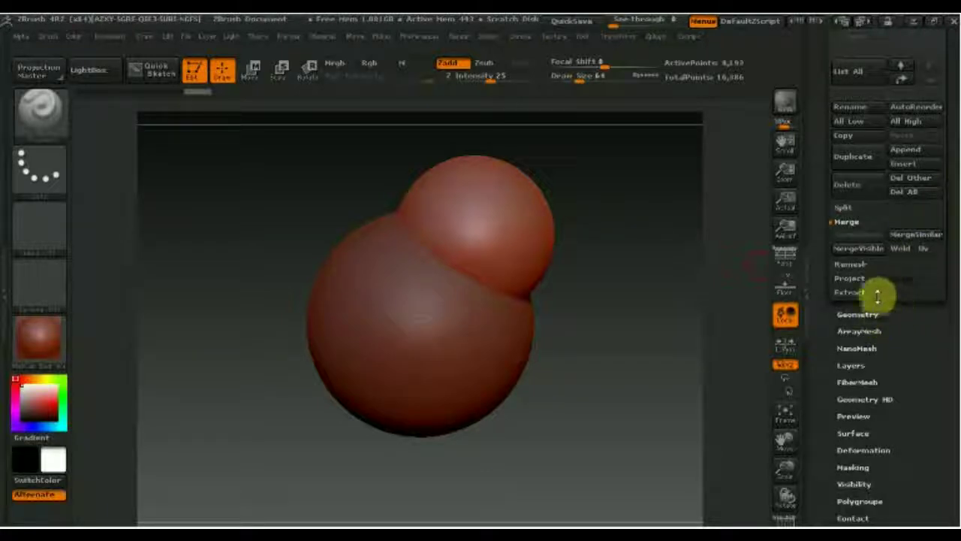
{"action": "left_click_drag", "start_coordinate": [906, 355], "coordinate": [916, 281]}
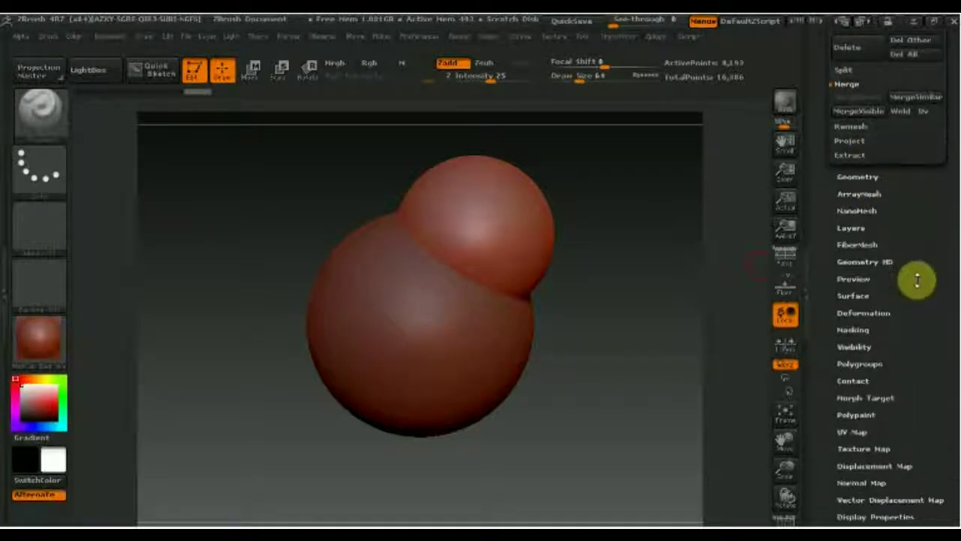
{"action": "left_click", "coordinate": [867, 363]}
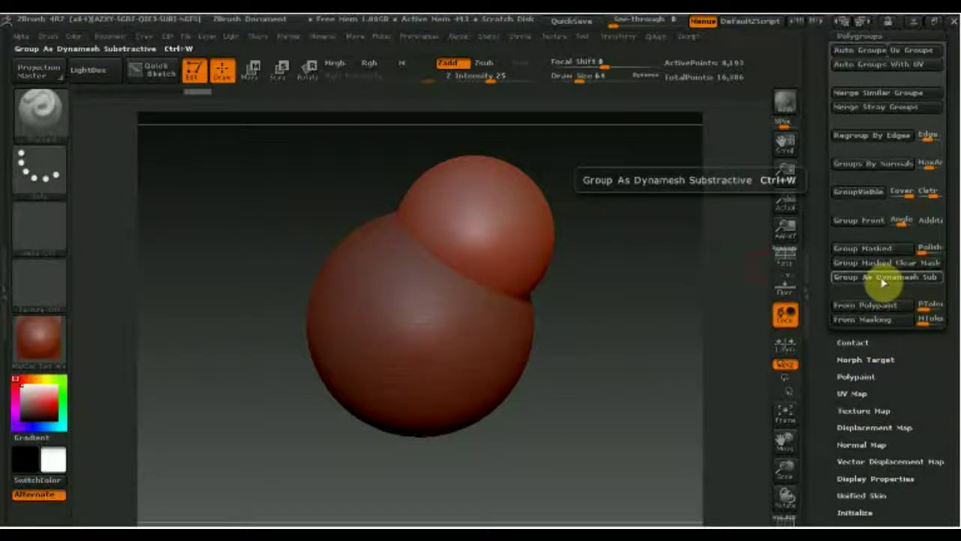
{"action": "left_click_drag", "start_coordinate": [954, 244], "coordinate": [911, 359]}
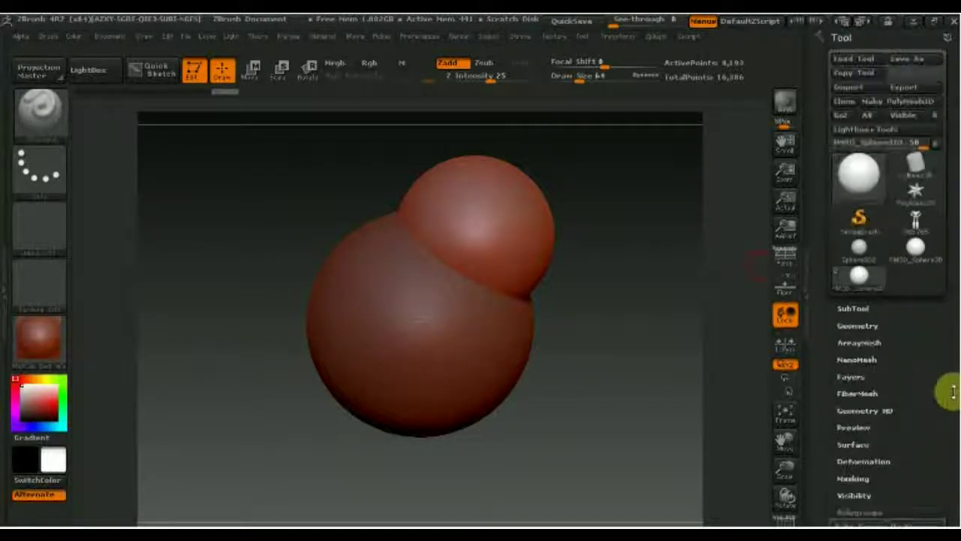
Select the top sphere subtool and MergeDown both spheres, confirming OK
{"action": "left_click", "coordinate": [867, 309]}
{"action": "mouse_move", "coordinate": [877, 214]}
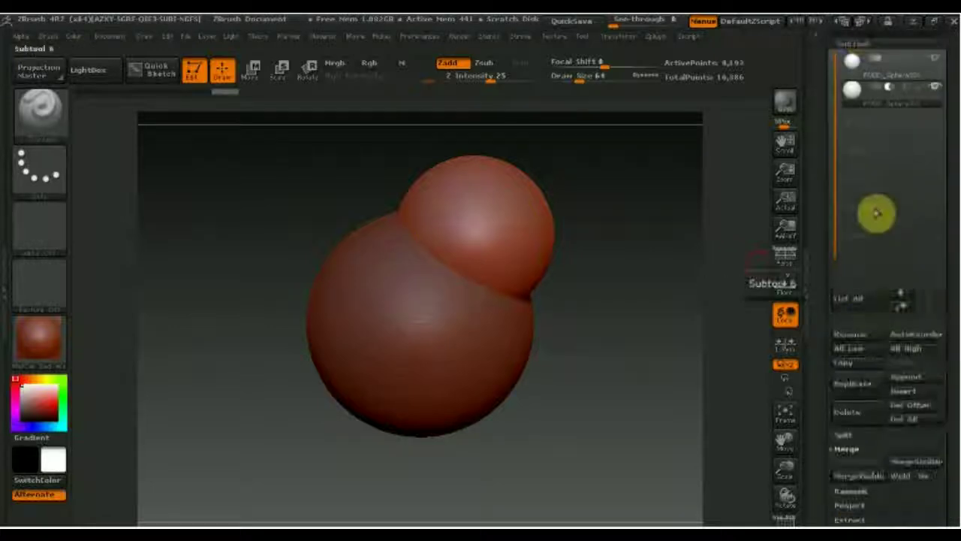
{"action": "left_click", "coordinate": [856, 65]}
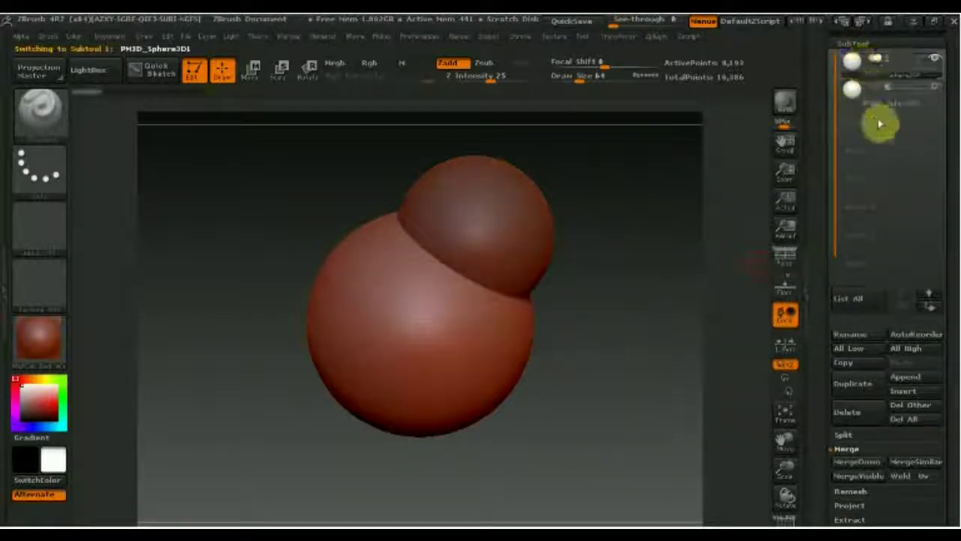
{"action": "left_click", "coordinate": [860, 463]}
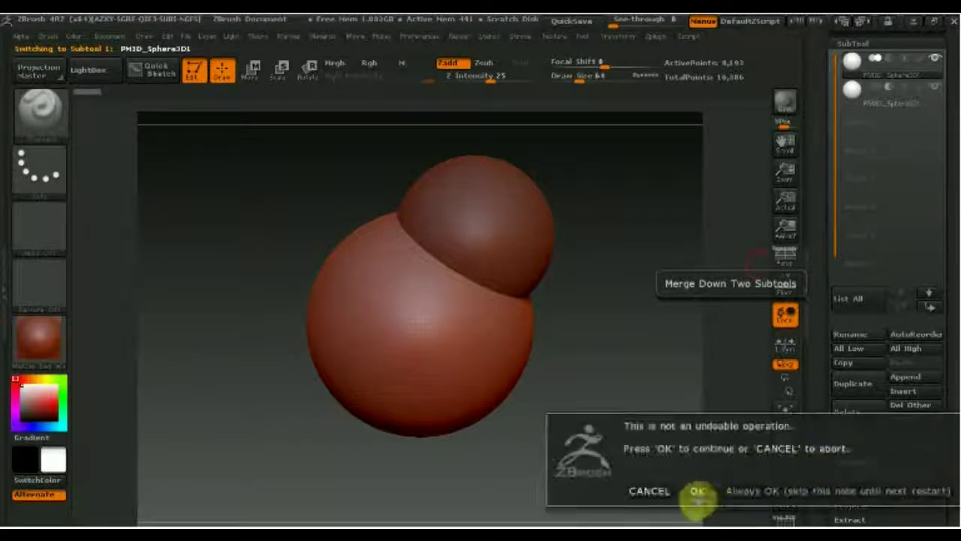
{"action": "left_click", "coordinate": [693, 493]}
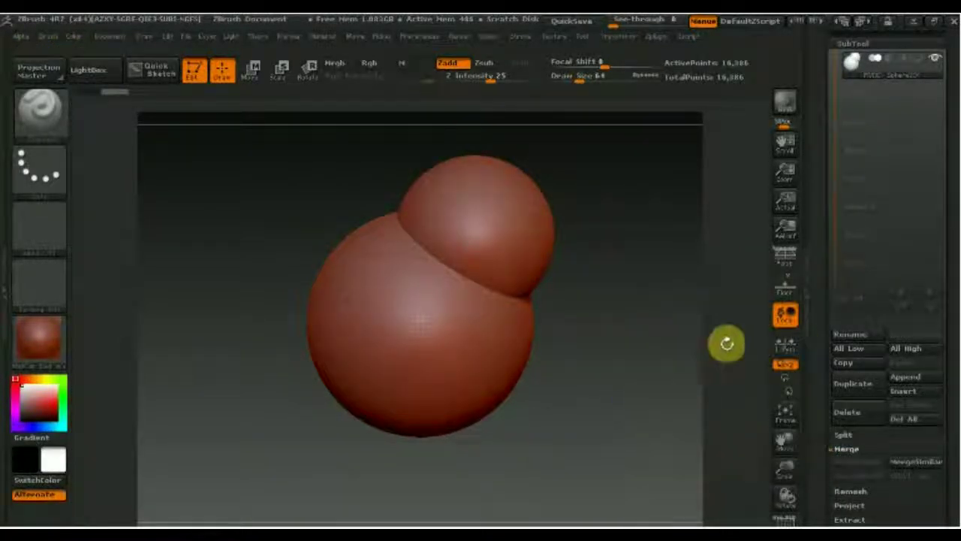
{"action": "scroll", "coordinate": [950, 442], "scroll_direction": "down", "scroll_amount": 3}
{"action": "scroll", "coordinate": [948, 365], "scroll_direction": "down", "scroll_amount": 3}
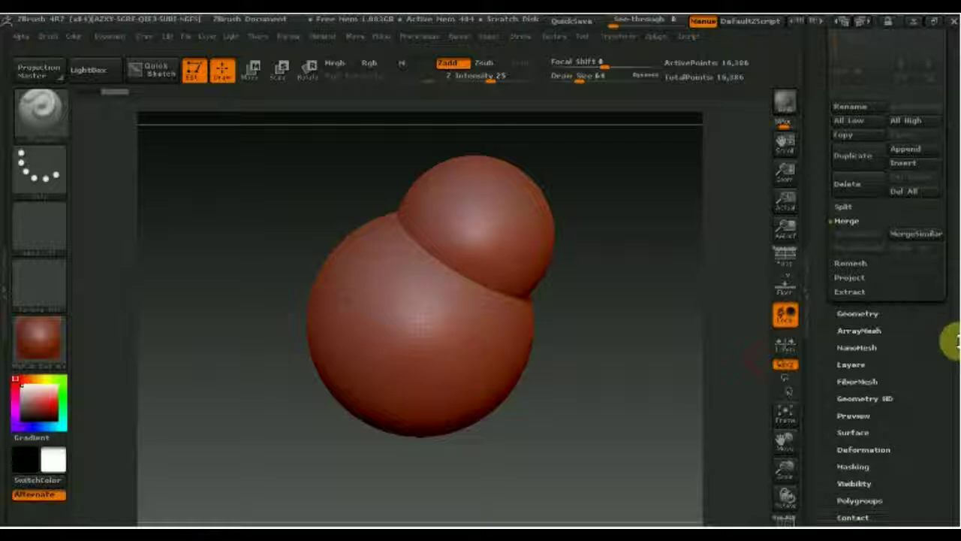
{"action": "left_click", "coordinate": [858, 313]}
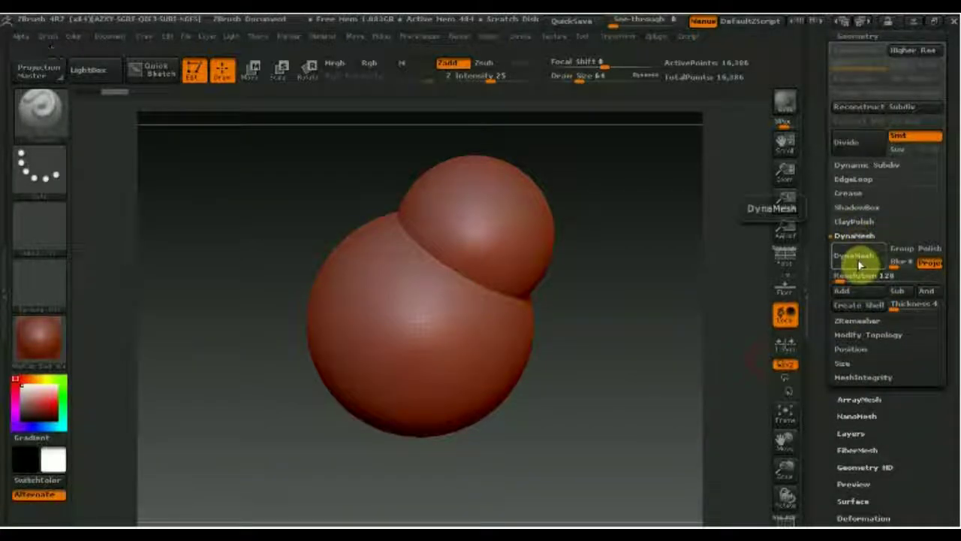
DynaMesh the merged spheres so the small one carves a scoop, then ClipRect off the lower half
{"action": "left_click", "coordinate": [856, 257]}
{"action": "mouse_move", "coordinate": [659, 341]}
{"action": "left_mouse_down"}
{"action": "mouse_move", "coordinate": [578, 431]}
{"action": "mouse_move", "coordinate": [639, 335]}
{"action": "mouse_move", "coordinate": [585, 386]}
{"action": "mouse_move", "coordinate": [575, 358]}
{"action": "mouse_move", "coordinate": [582, 350]}
{"action": "mouse_move", "coordinate": [590, 391]}
{"action": "mouse_move", "coordinate": [619, 379]}
{"action": "left_mouse_up"}
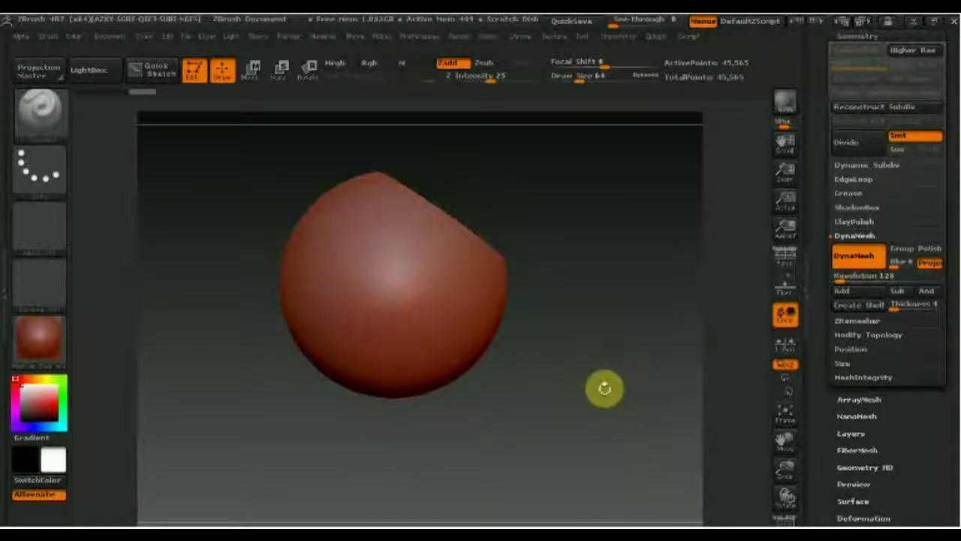
{"action": "key", "text": "ctrl+shift"}
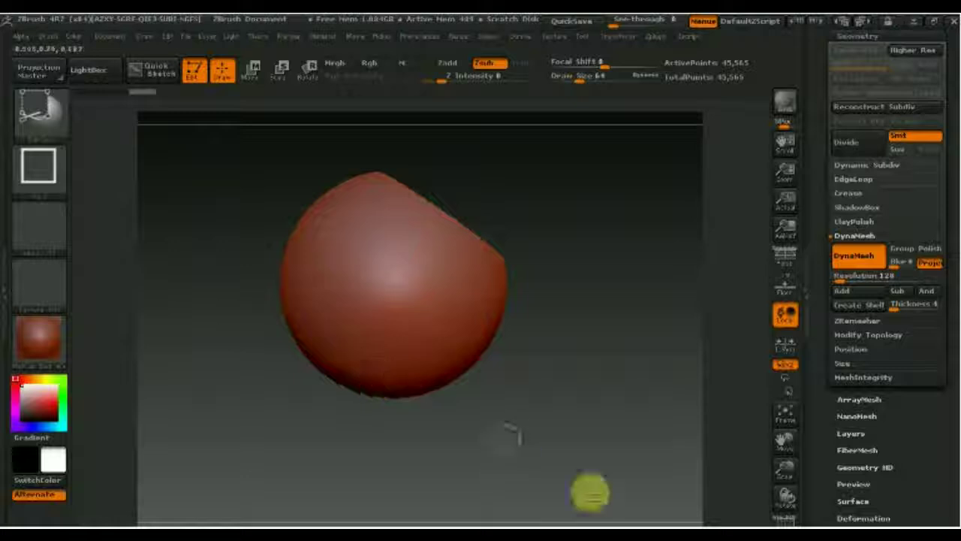
{"action": "left_click_drag", "start_coordinate": [574, 477], "coordinate": [211, 278], "text": "ctrl+shift"}
{"action": "mouse_move", "coordinate": [408, 360]}
{"action": "left_mouse_down"}
{"action": "mouse_move", "coordinate": [465, 391]}
{"action": "mouse_move", "coordinate": [553, 373]}
{"action": "mouse_move", "coordinate": [583, 414]}
{"action": "left_mouse_up"}
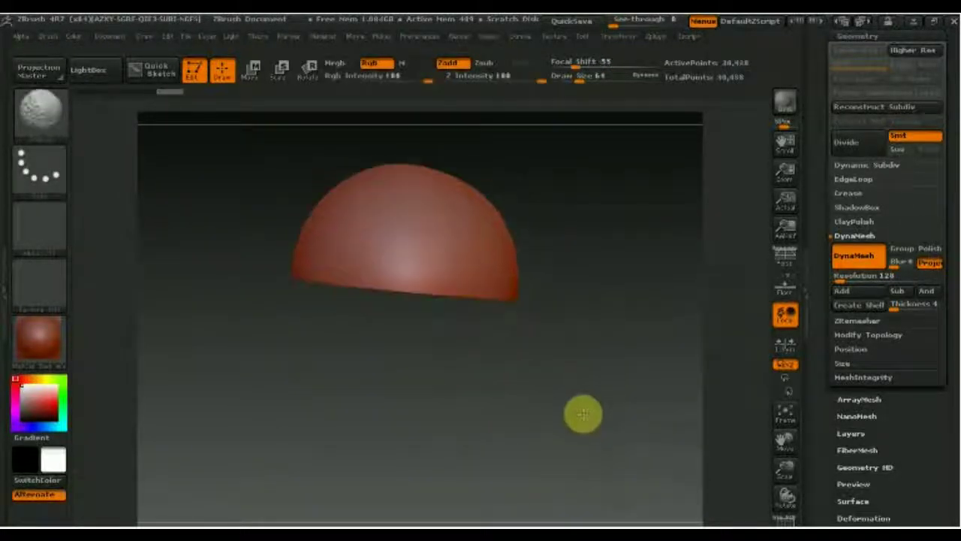
Hide the lower, left and right parts of the hemisphere with SelectRect
{"action": "left_click_drag", "start_coordinate": [551, 399], "coordinate": [273, 278], "text": "ctrl+shift"}
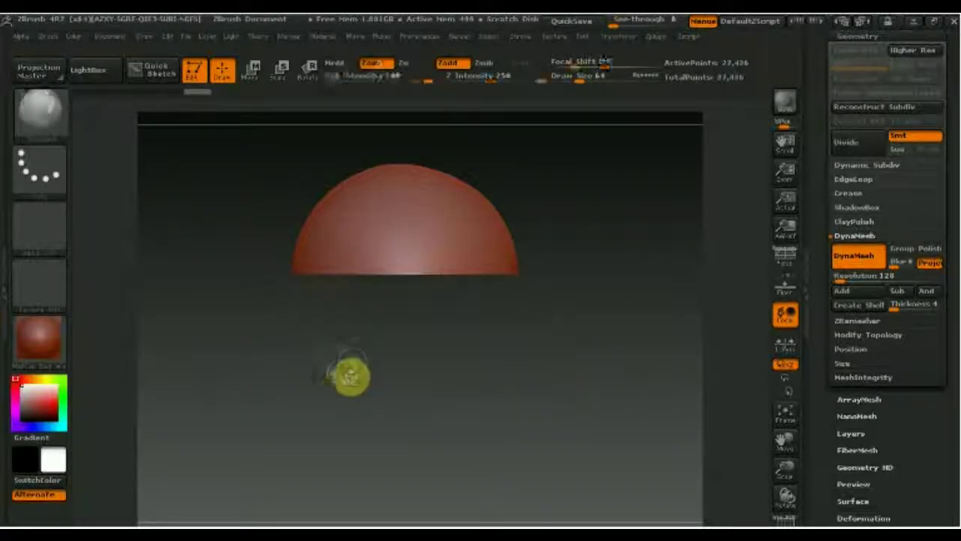
{"action": "left_click_drag", "start_coordinate": [235, 156], "coordinate": [313, 322], "text": "ctrl+shift"}
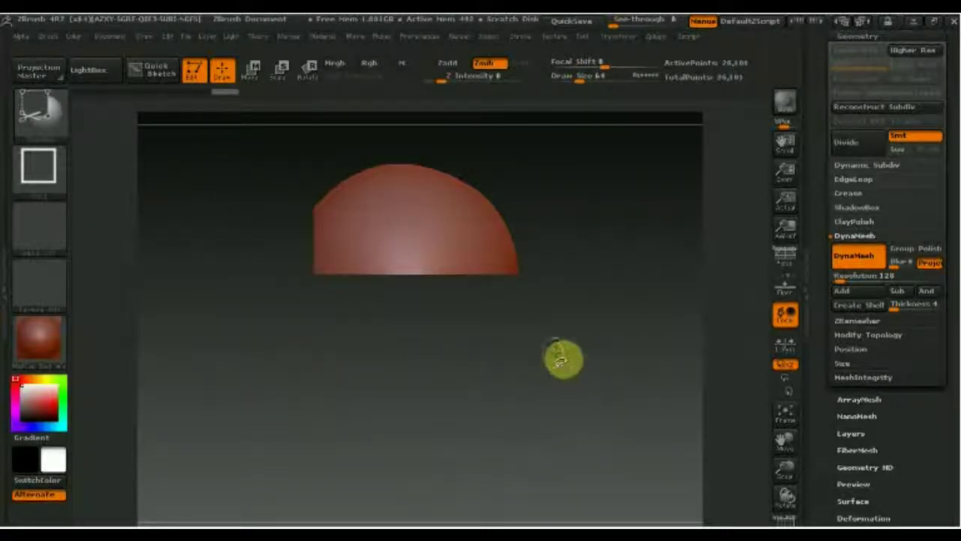
{"action": "left_click_drag", "start_coordinate": [556, 350], "coordinate": [471, 165], "text": "ctrl+shift"}
{"action": "mouse_move", "coordinate": [548, 307]}
{"action": "left_mouse_down"}
{"action": "mouse_move", "coordinate": [485, 356]}
{"action": "mouse_move", "coordinate": [457, 412]}
{"action": "mouse_move", "coordinate": [538, 463]}
{"action": "mouse_move", "coordinate": [558, 381]}
{"action": "mouse_move", "coordinate": [536, 364]}
{"action": "mouse_move", "coordinate": [574, 348]}
{"action": "left_mouse_up"}
{"action": "left_click", "coordinate": [869, 335]}
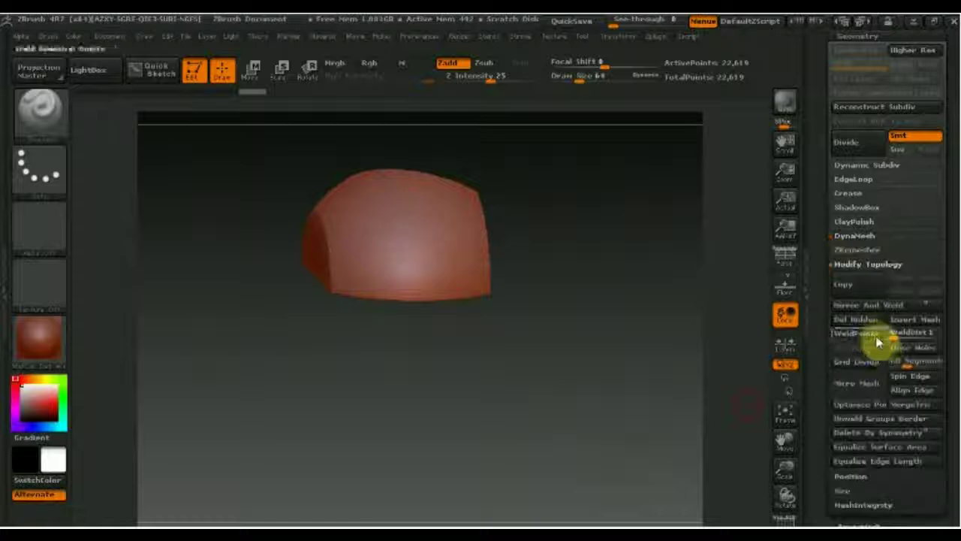
Mirror And Weld the half shell into a full shell, then hide a fresh sphere's upper part to leave a bowl
{"action": "left_click", "coordinate": [871, 305]}
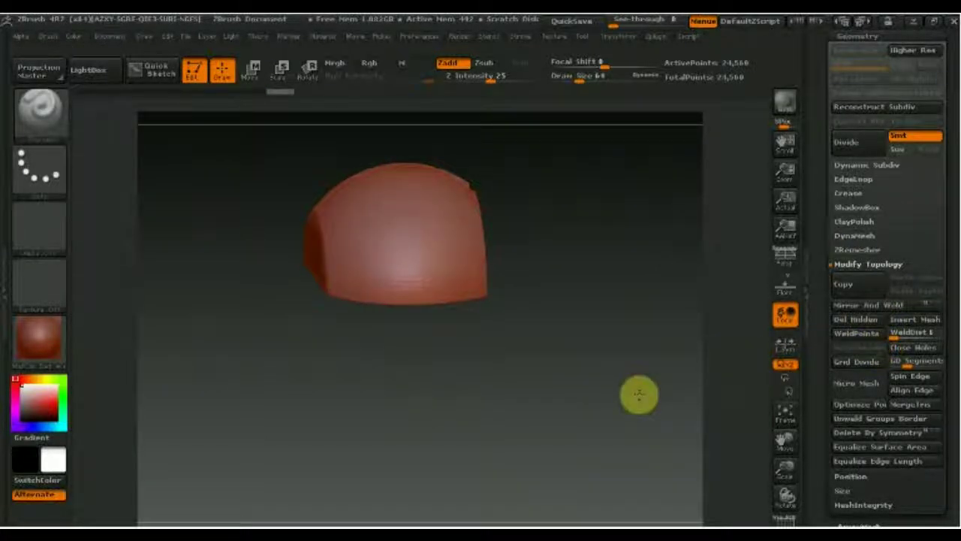
{"action": "left_click_drag", "start_coordinate": [639, 392], "coordinate": [601, 455]}
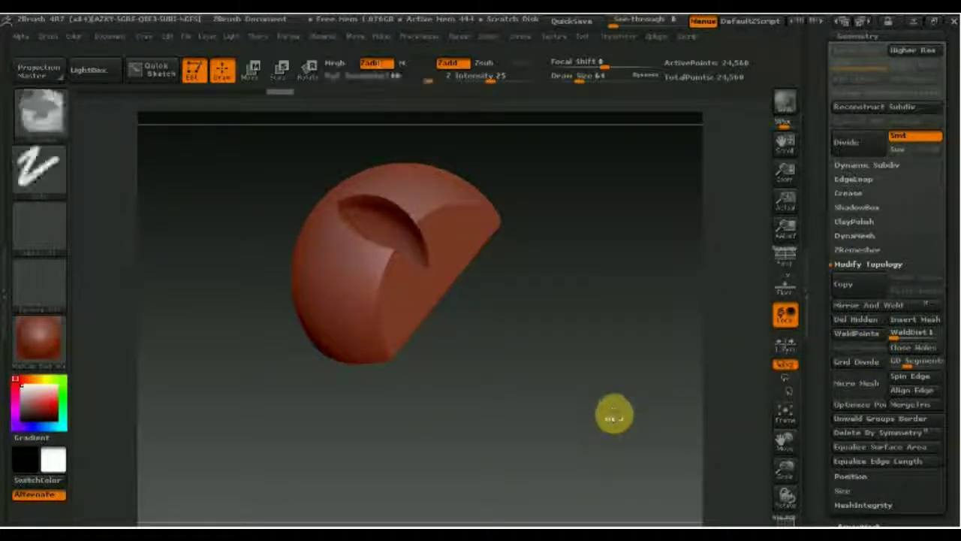
{"action": "key", "text": "ctrl+z"}
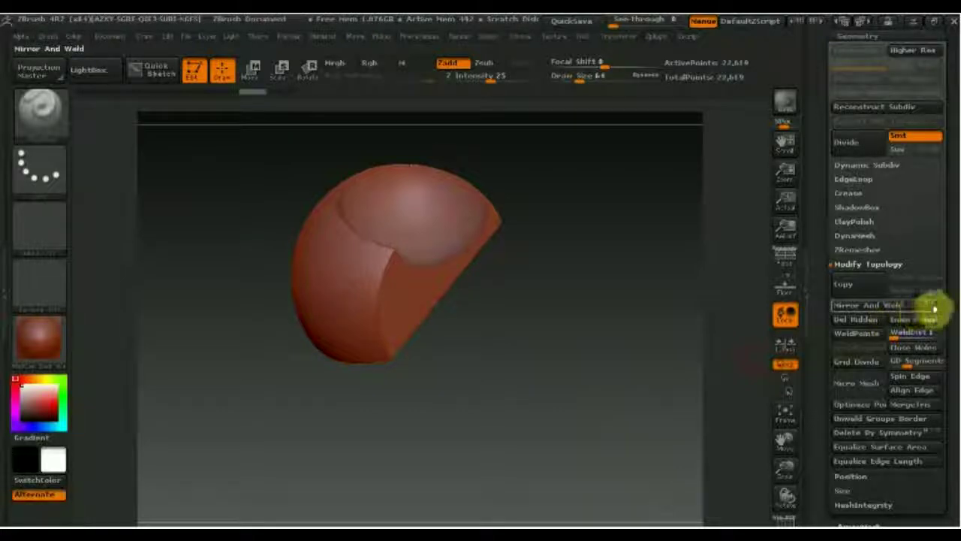
{"action": "left_click", "coordinate": [878, 305]}
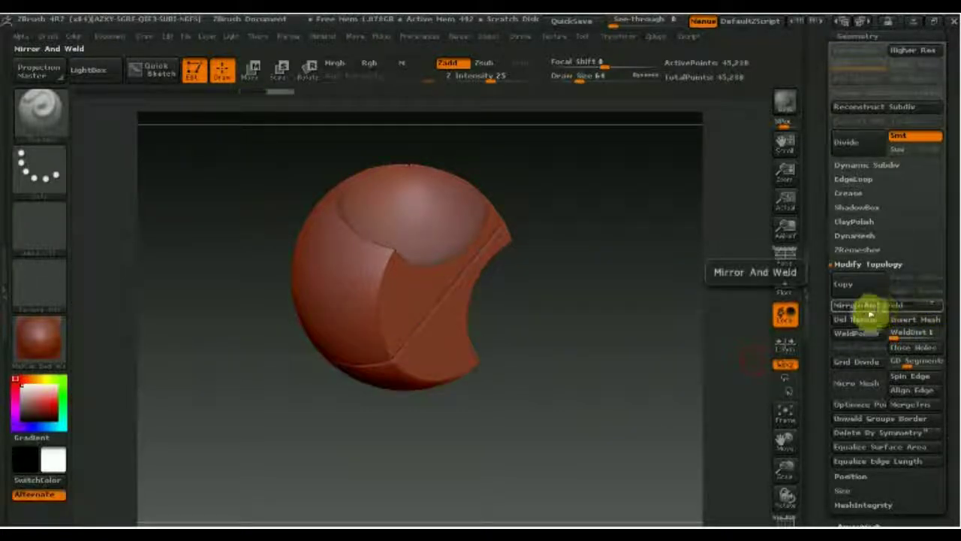
{"action": "mouse_move", "coordinate": [603, 360]}
{"action": "left_mouse_down"}
{"action": "mouse_move", "coordinate": [584, 366]}
{"action": "mouse_move", "coordinate": [525, 307]}
{"action": "mouse_move", "coordinate": [515, 243]}
{"action": "mouse_move", "coordinate": [640, 262]}
{"action": "left_mouse_up"}
{"action": "mouse_move", "coordinate": [554, 318]}
{"action": "left_mouse_down", "text": "ctrl+shift"}
{"action": "mouse_move", "coordinate": [371, 230]}
{"action": "mouse_move", "coordinate": [393, 238]}
{"action": "left_mouse_up", "text": "ctrl+shift"}
{"action": "mouse_move", "coordinate": [557, 361]}
{"action": "left_mouse_down"}
{"action": "mouse_move", "coordinate": [554, 446]}
{"action": "mouse_move", "coordinate": [556, 375]}
{"action": "left_mouse_up"}
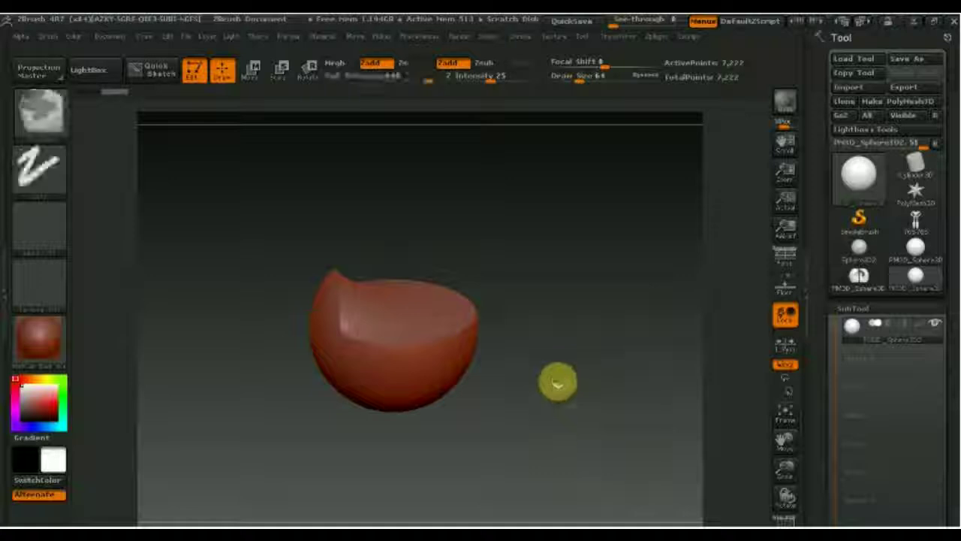
Unhide the whole sphere and append a Cylinder3D subtool
{"action": "left_click", "coordinate": [557, 374], "text": "ctrl+shift"}
{"action": "mouse_move", "coordinate": [946, 391]}
{"action": "left_mouse_down"}
{"action": "mouse_move", "coordinate": [955, 331]}
{"action": "mouse_move", "coordinate": [915, 317]}
{"action": "left_mouse_up"}
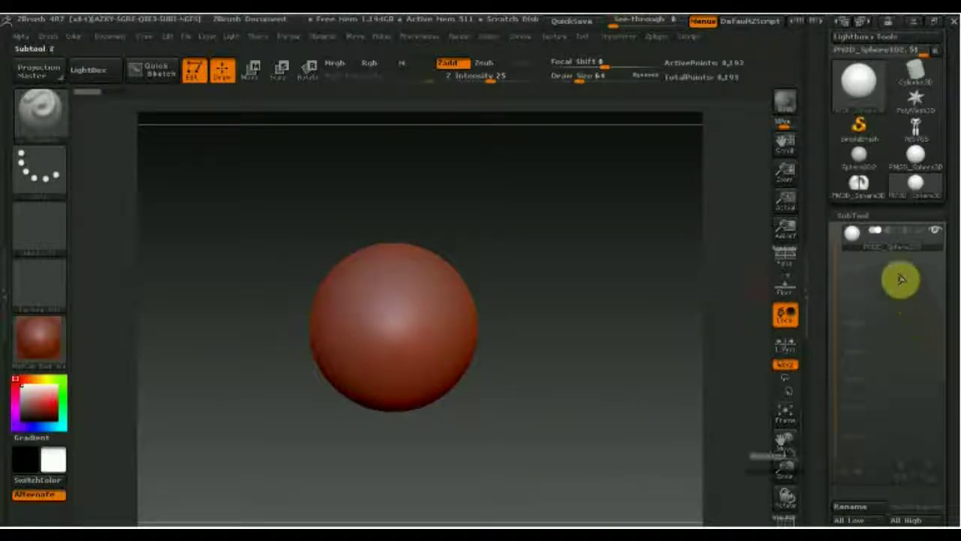
{"action": "left_click_drag", "start_coordinate": [951, 454], "coordinate": [946, 399]}
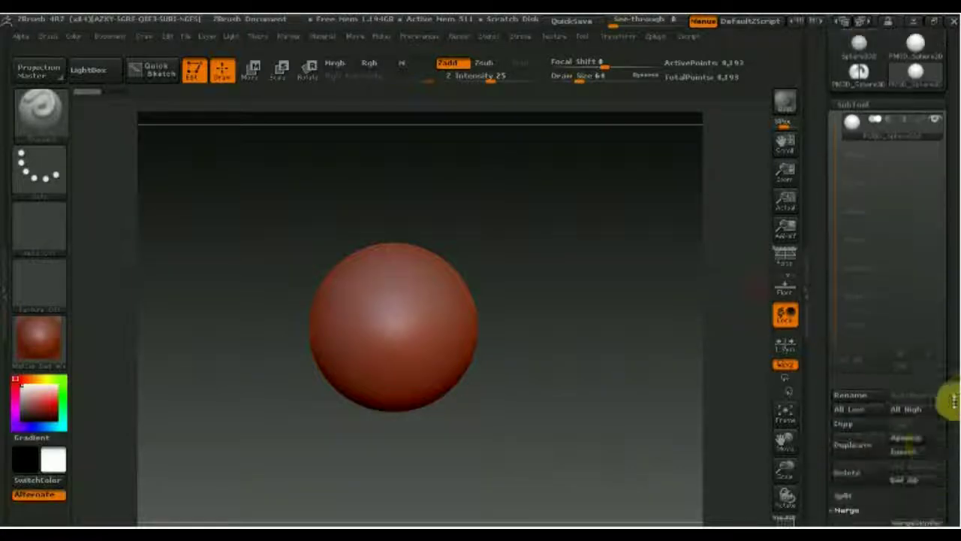
{"action": "left_click", "coordinate": [910, 446]}
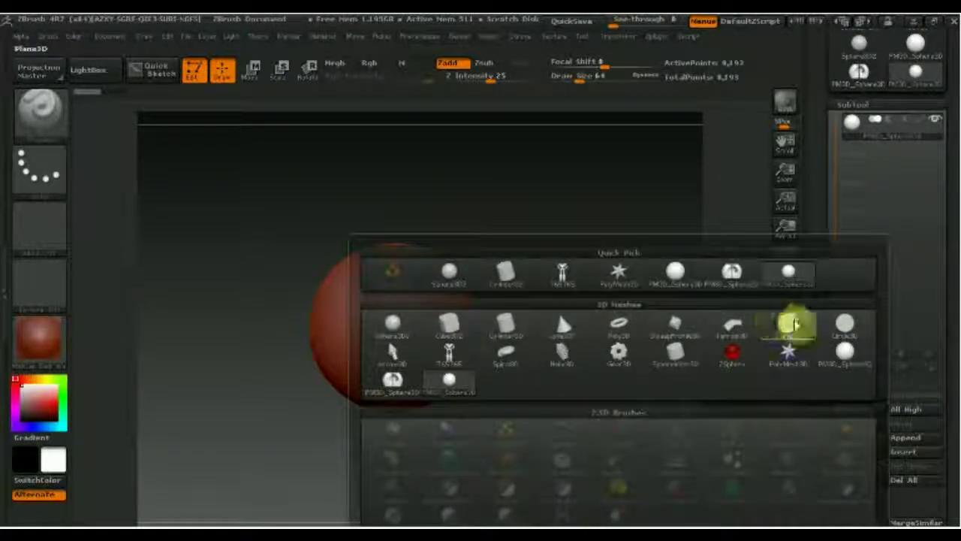
{"action": "left_click", "coordinate": [505, 328]}
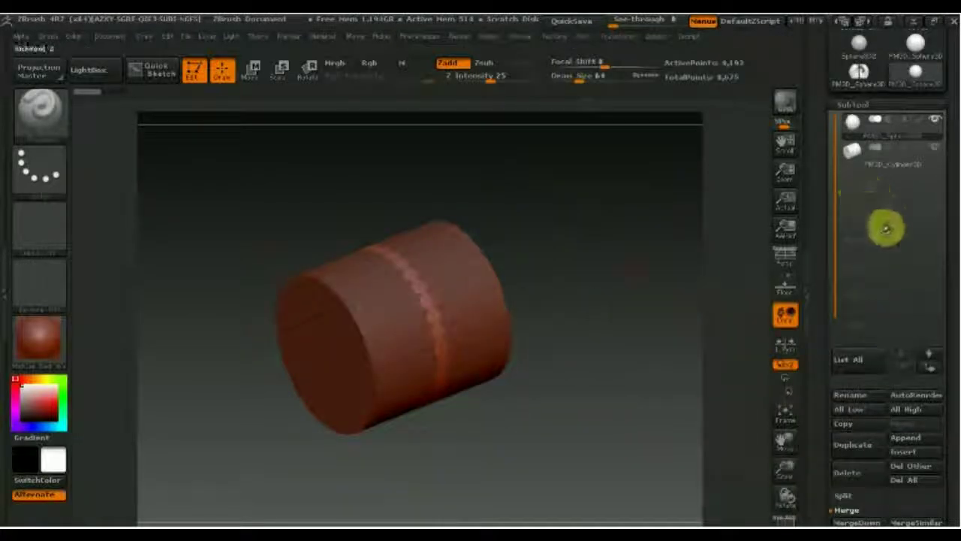
Select the PM3D_Cylinder3D subtool and lower its XYZ Size to shrink it around the sphere
{"action": "left_click", "coordinate": [858, 160]}
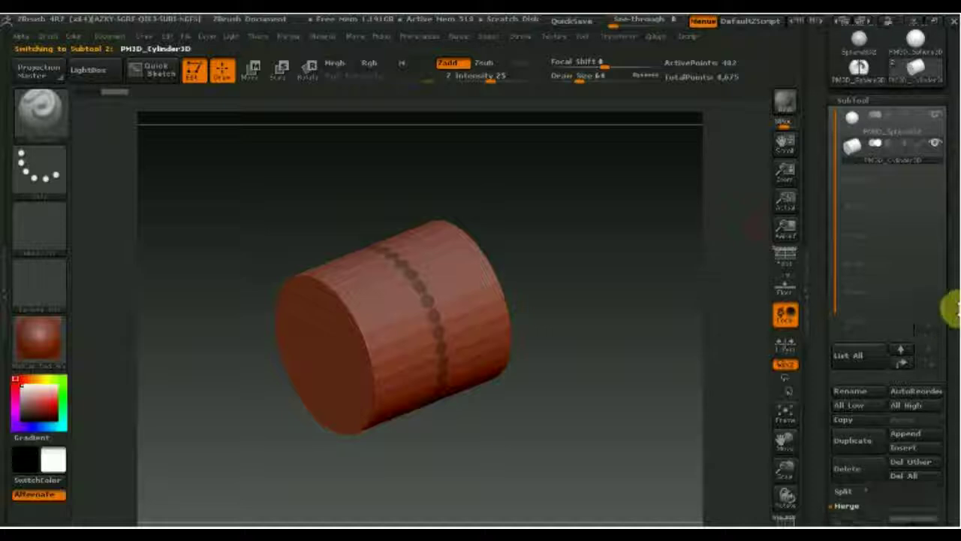
{"action": "scroll", "coordinate": [947, 310], "scroll_direction": "down", "scroll_amount": 3}
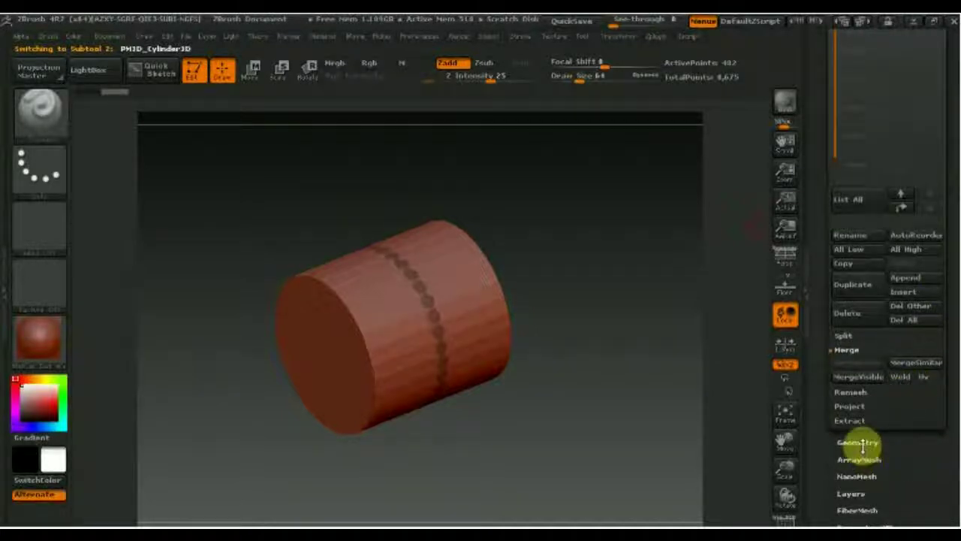
{"action": "left_click", "coordinate": [858, 442]}
{"action": "left_click", "coordinate": [842, 266]}
{"action": "left_click_drag", "start_coordinate": [886, 280], "coordinate": [880, 279]}
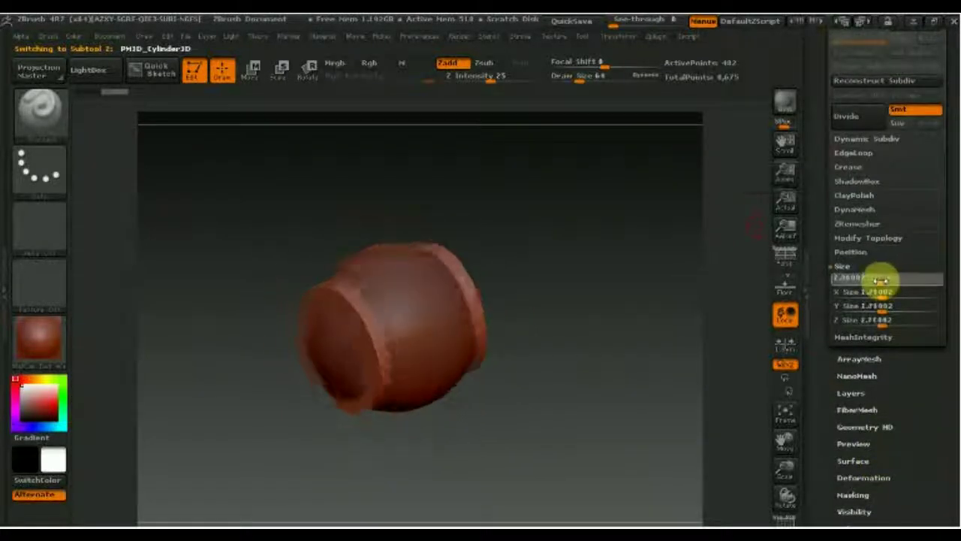
Orbit to inspect the cylinder bands at XYZ Size 1.58776 and browse the SubTool list
{"action": "mouse_move", "coordinate": [623, 358]}
{"action": "left_mouse_down"}
{"action": "mouse_move", "coordinate": [600, 337]}
{"action": "mouse_move", "coordinate": [635, 293]}
{"action": "mouse_move", "coordinate": [598, 286]}
{"action": "mouse_move", "coordinate": [609, 264]}
{"action": "mouse_move", "coordinate": [684, 298]}
{"action": "mouse_move", "coordinate": [667, 322]}
{"action": "mouse_move", "coordinate": [612, 320]}
{"action": "left_mouse_up"}
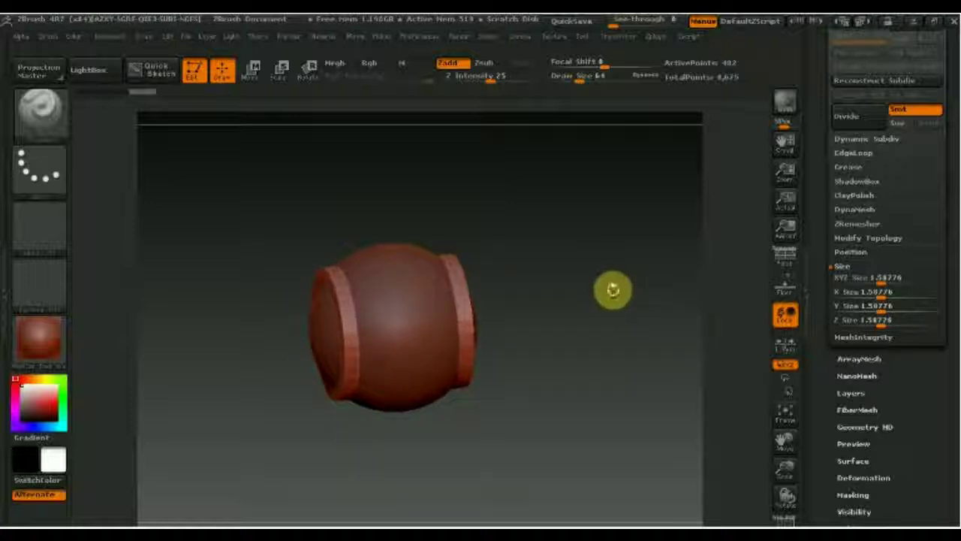
{"action": "scroll", "coordinate": [952, 248], "scroll_direction": "up", "scroll_amount": 3}
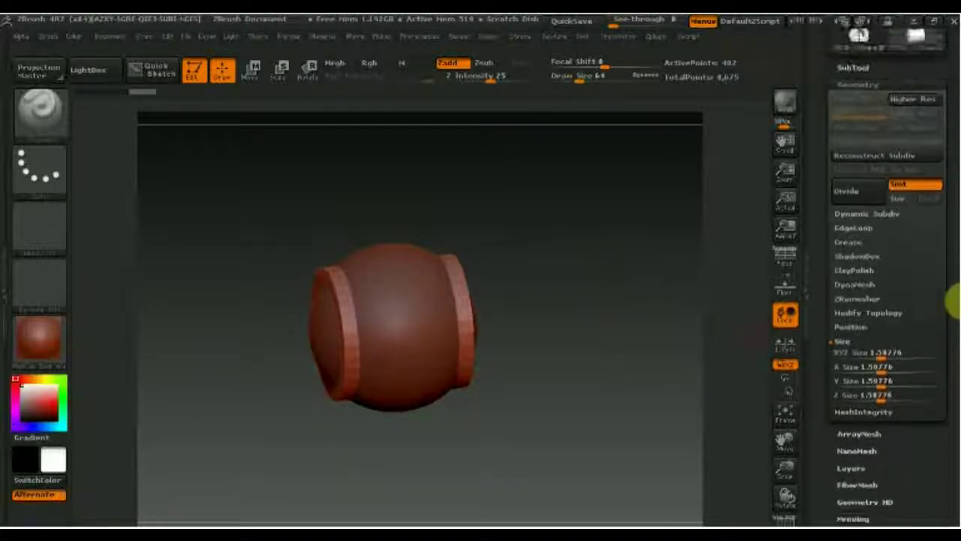
{"action": "scroll", "coordinate": [955, 302], "scroll_direction": "up", "scroll_amount": 2}
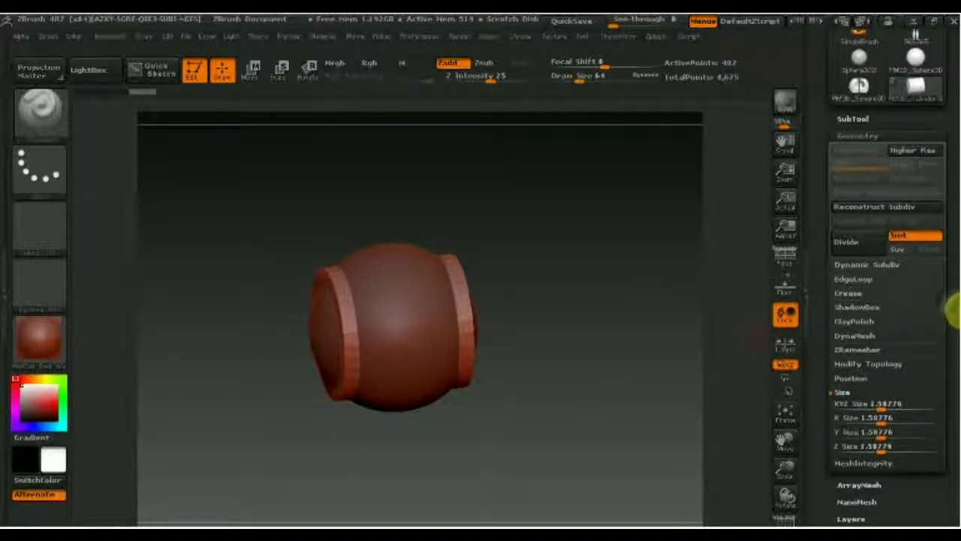
{"action": "left_click", "coordinate": [851, 118]}
{"action": "mouse_move", "coordinate": [858, 87]}
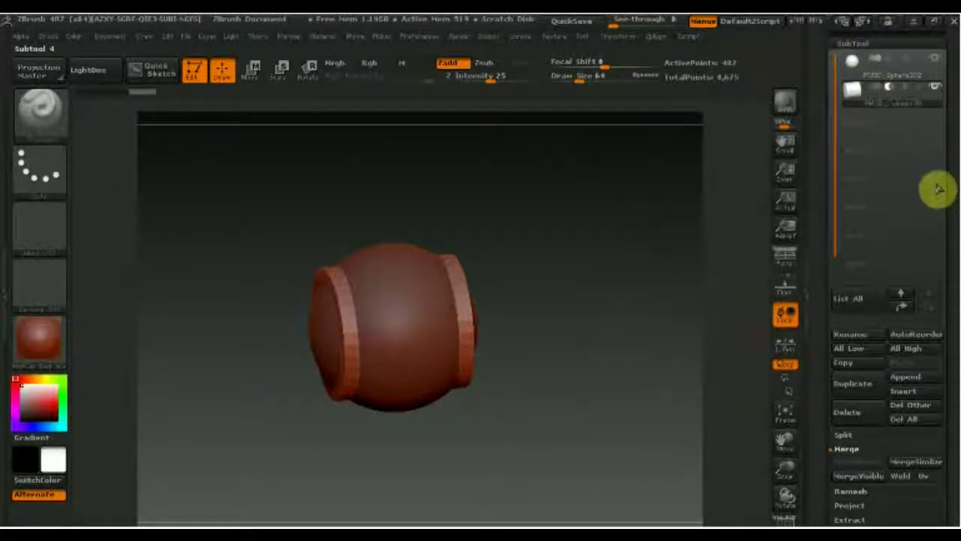
{"action": "scroll", "coordinate": [950, 208], "scroll_direction": "down", "scroll_amount": 3}
{"action": "scroll", "coordinate": [923, 248], "scroll_direction": "down", "scroll_amount": 3}
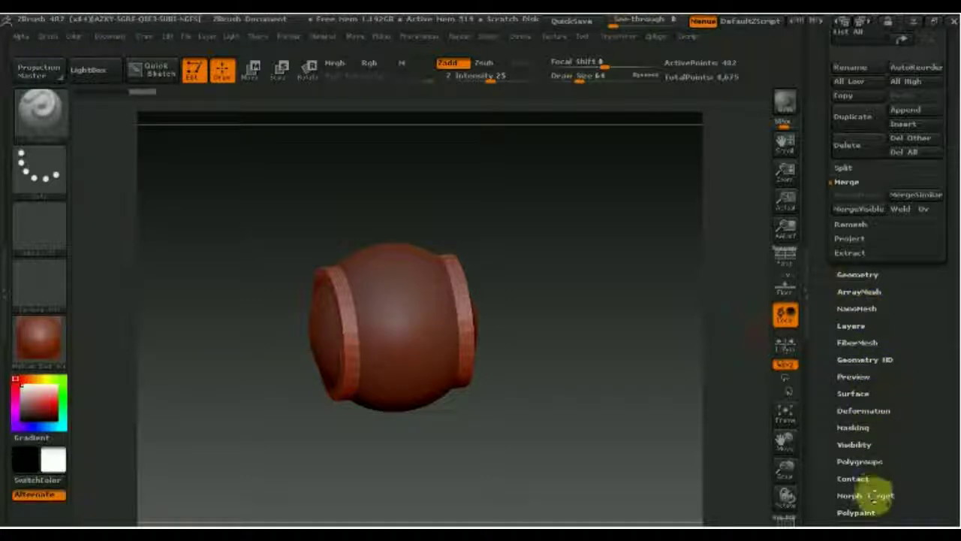
{"action": "scroll", "coordinate": [914, 458], "scroll_direction": "up", "scroll_amount": 4}
{"action": "scroll", "coordinate": [924, 450], "scroll_direction": "up", "scroll_amount": 2}
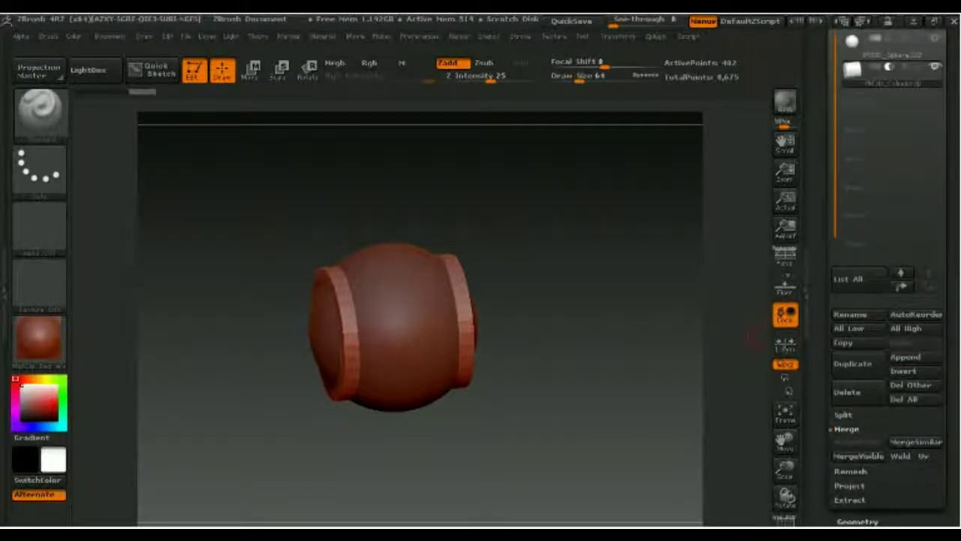
{"action": "scroll", "coordinate": [937, 439], "scroll_direction": "down", "scroll_amount": 6}
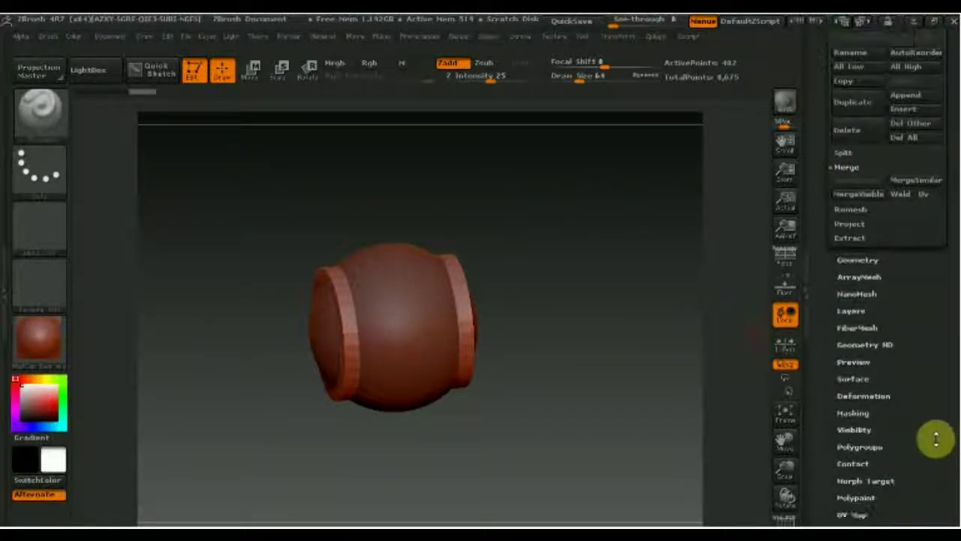
Check the Polygroups options and make PM3D_Sphere3D2 the active subtool again
{"action": "left_click", "coordinate": [860, 446]}
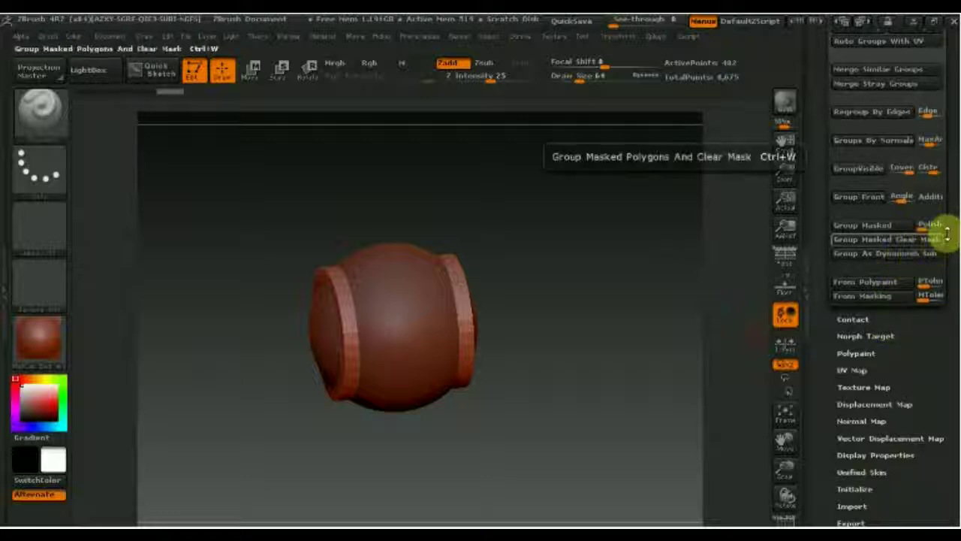
{"action": "scroll", "coordinate": [953, 225], "scroll_direction": "up", "scroll_amount": 8}
{"action": "scroll", "coordinate": [953, 349], "scroll_direction": "up", "scroll_amount": 5}
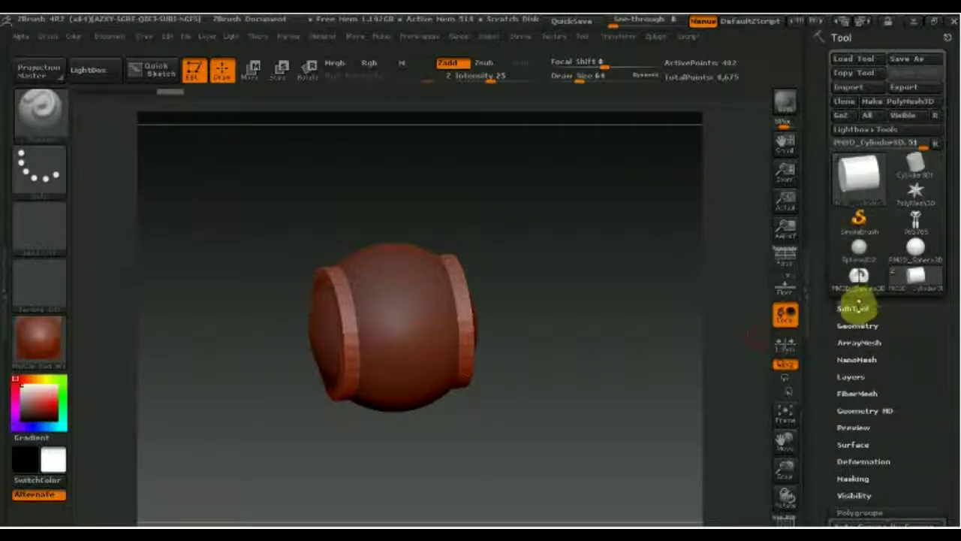
{"action": "left_click", "coordinate": [856, 308]}
{"action": "left_click", "coordinate": [860, 67]}
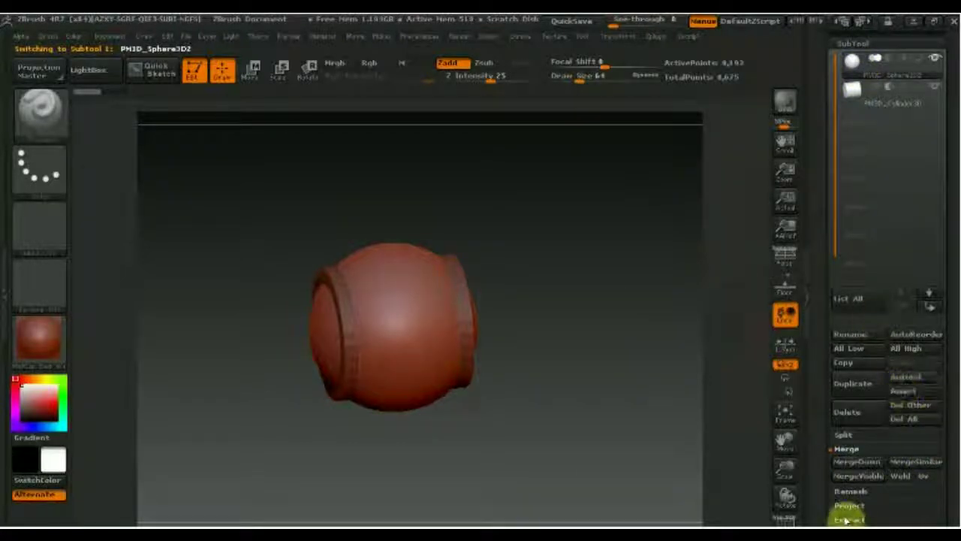
Merge the cylinder down into the sphere and DynaMesh the result
{"action": "left_click", "coordinate": [856, 464]}
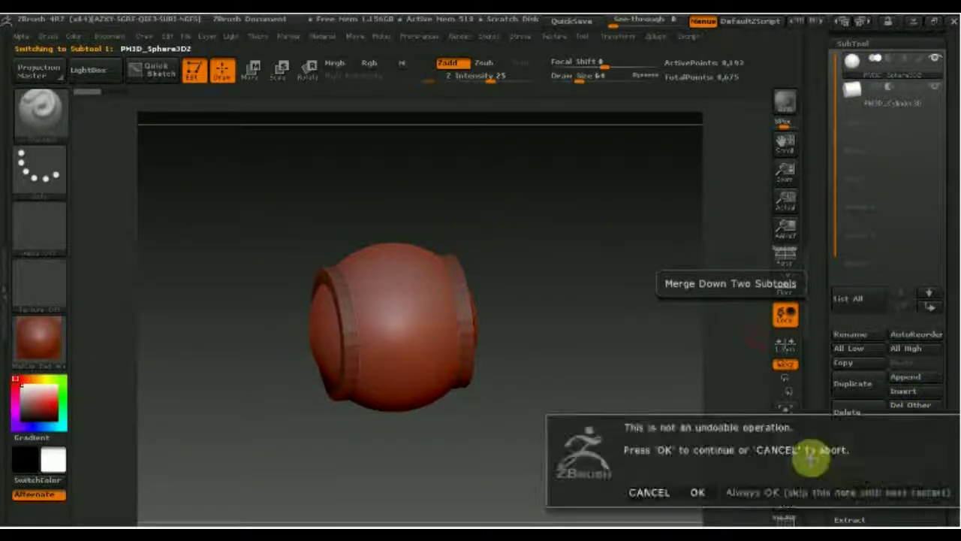
{"action": "left_click", "coordinate": [696, 491]}
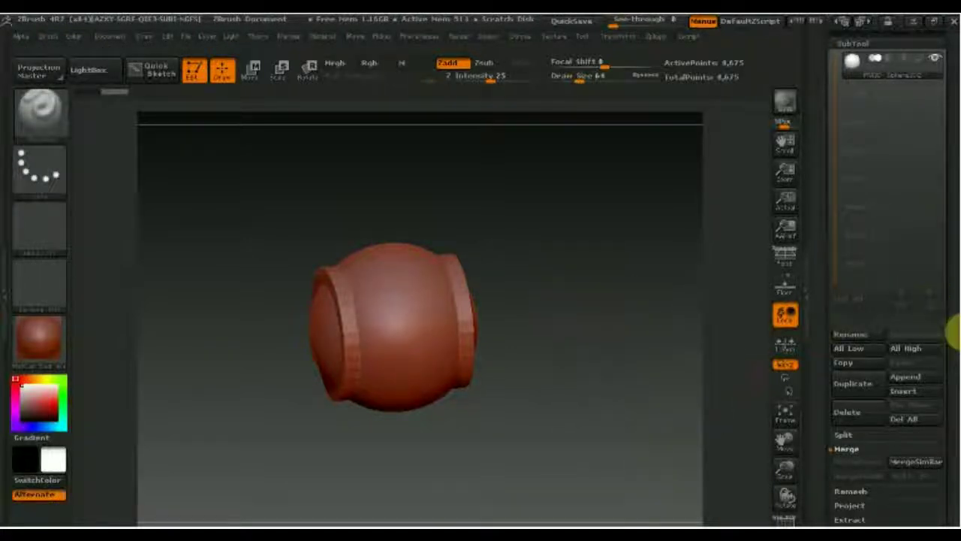
{"action": "mouse_move", "coordinate": [956, 323]}
{"action": "left_mouse_down"}
{"action": "mouse_move", "coordinate": [946, 208]}
{"action": "mouse_move", "coordinate": [871, 183]}
{"action": "left_mouse_up"}
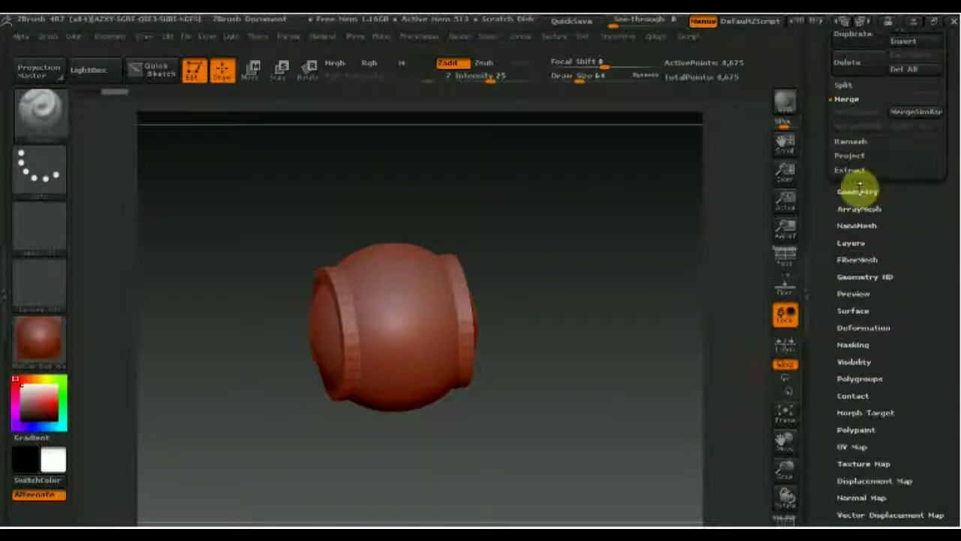
{"action": "left_click", "coordinate": [858, 190]}
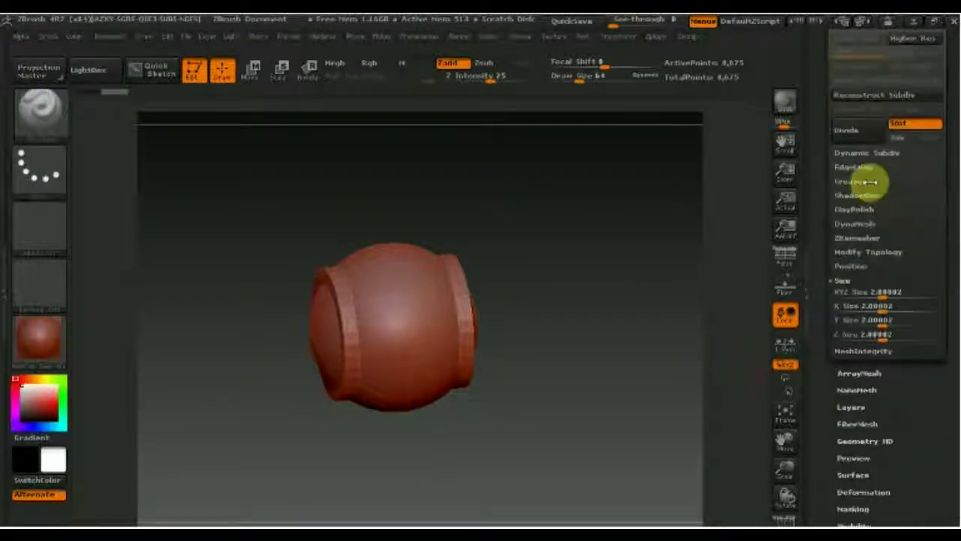
{"action": "left_click", "coordinate": [856, 225]}
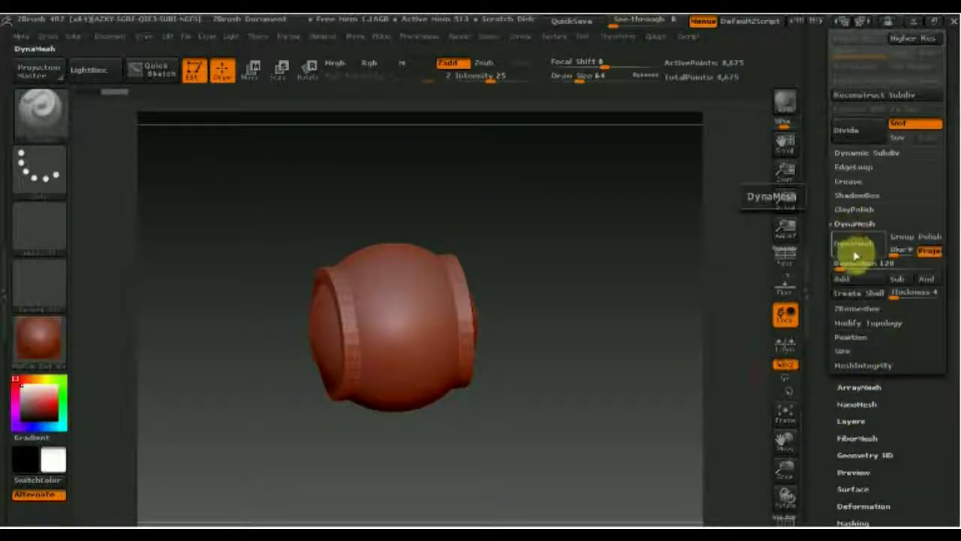
{"action": "left_click", "coordinate": [855, 252]}
Hide polygroups to inspect the carved groove, unhide all, and snap to front view
{"action": "mouse_move", "coordinate": [639, 236]}
{"action": "left_mouse_down"}
{"action": "mouse_move", "coordinate": [603, 306]}
{"action": "mouse_move", "coordinate": [618, 350]}
{"action": "mouse_move", "coordinate": [661, 304]}
{"action": "mouse_move", "coordinate": [616, 354]}
{"action": "mouse_move", "coordinate": [643, 283]}
{"action": "mouse_move", "coordinate": [603, 290]}
{"action": "mouse_move", "coordinate": [601, 364]}
{"action": "mouse_move", "coordinate": [633, 414]}
{"action": "mouse_move", "coordinate": [622, 313]}
{"action": "left_mouse_up"}
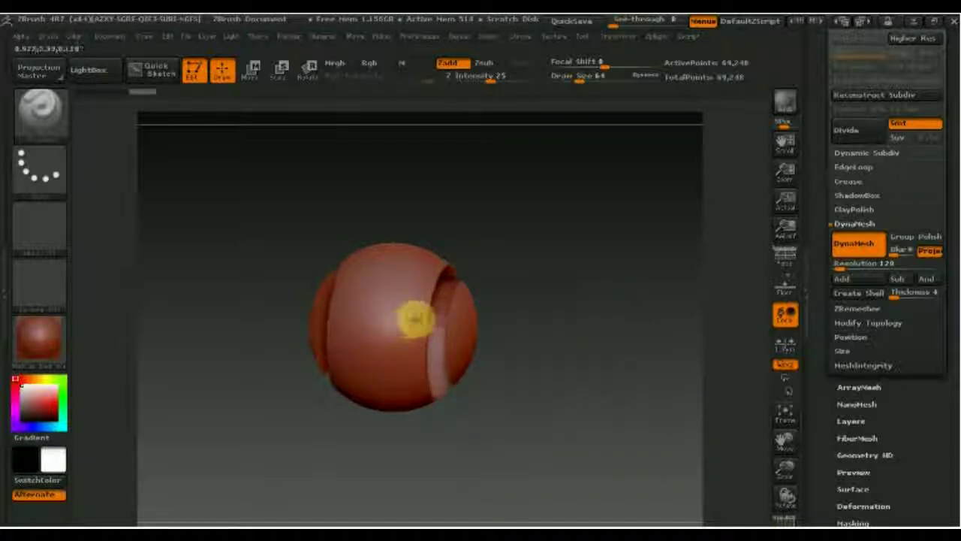
{"action": "left_click", "coordinate": [417, 323], "text": "ctrl+shift"}
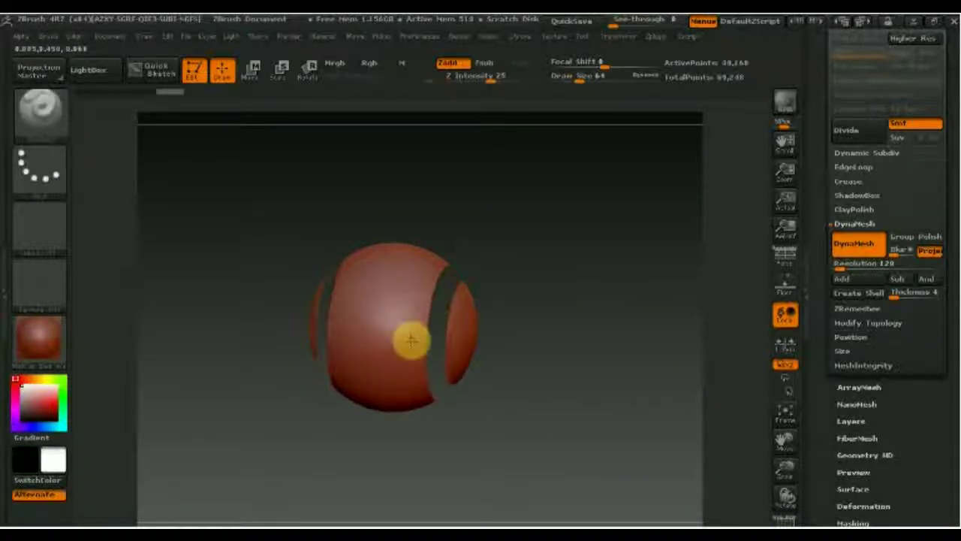
{"action": "left_click", "coordinate": [411, 341], "text": "ctrl+shift"}
{"action": "mouse_move", "coordinate": [414, 350]}
{"action": "left_mouse_down"}
{"action": "mouse_move", "coordinate": [396, 436]}
{"action": "mouse_move", "coordinate": [415, 406]}
{"action": "left_mouse_up"}
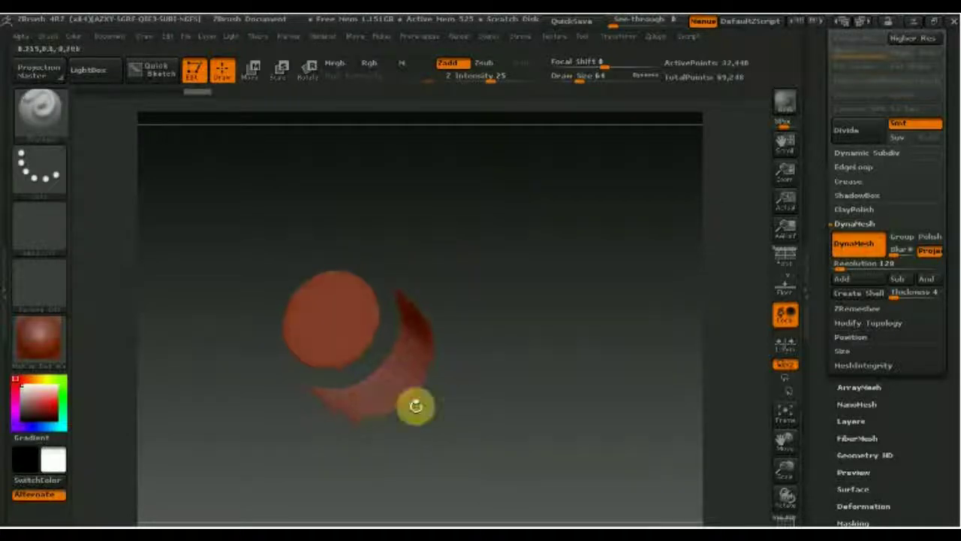
{"action": "left_click", "coordinate": [402, 379], "text": "ctrl+shift"}
{"action": "left_click", "coordinate": [380, 358], "text": "ctrl+shift"}
{"action": "left_click", "coordinate": [359, 321], "text": "ctrl+shift"}
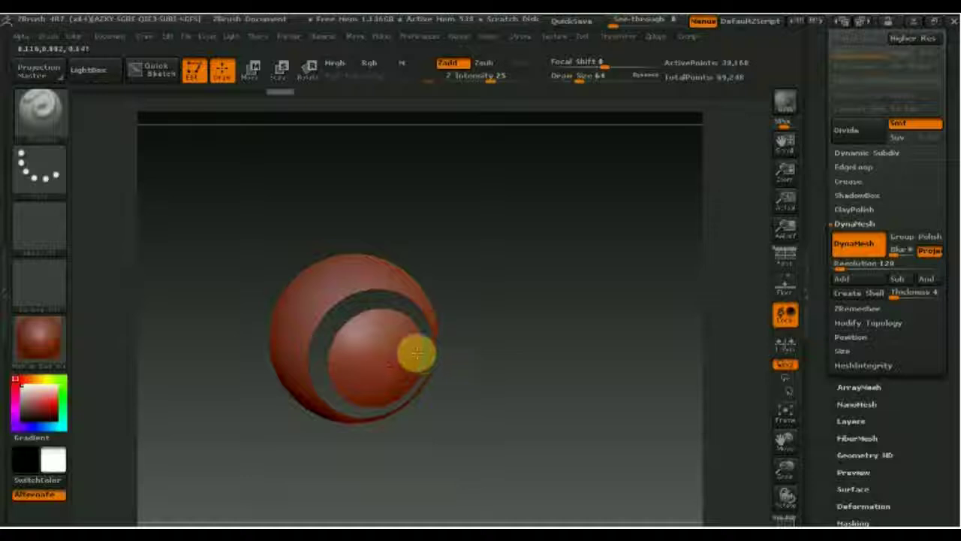
{"action": "left_click_drag", "start_coordinate": [492, 386], "coordinate": [427, 353], "text": "shift"}
{"action": "left_click", "coordinate": [856, 305]}
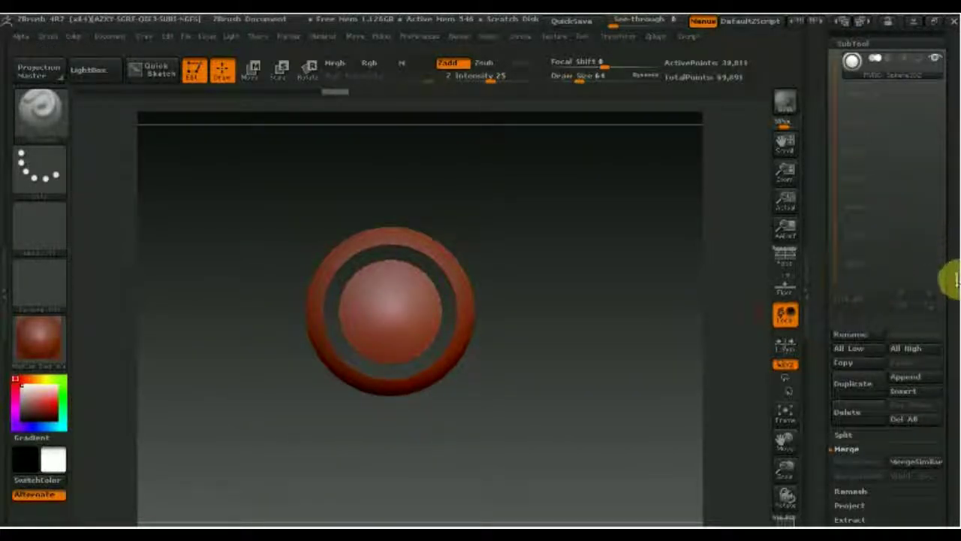
Append a Cube3D subtool and enter a new XYZ Size value
{"action": "left_click_drag", "start_coordinate": [950, 275], "coordinate": [946, 262]}
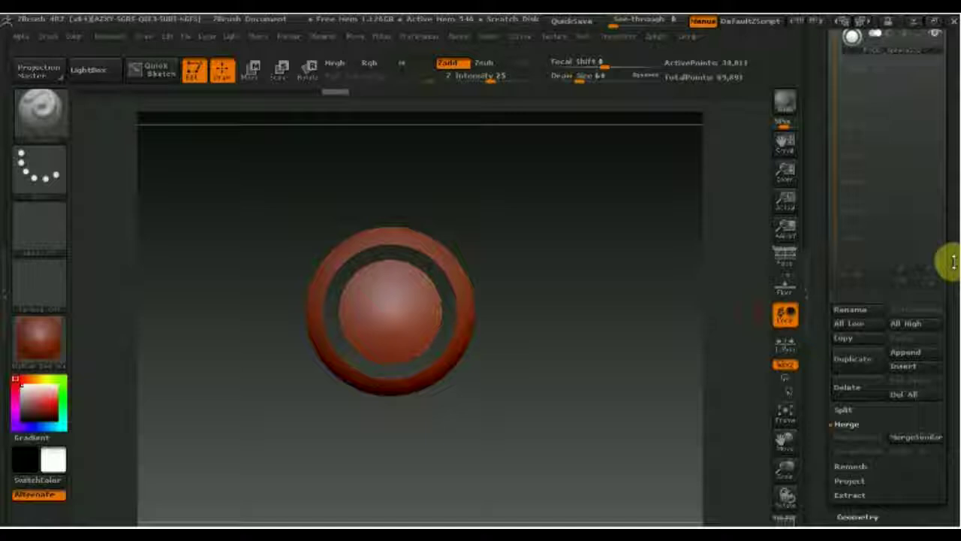
{"action": "left_click", "coordinate": [908, 353]}
{"action": "left_click", "coordinate": [484, 329]}
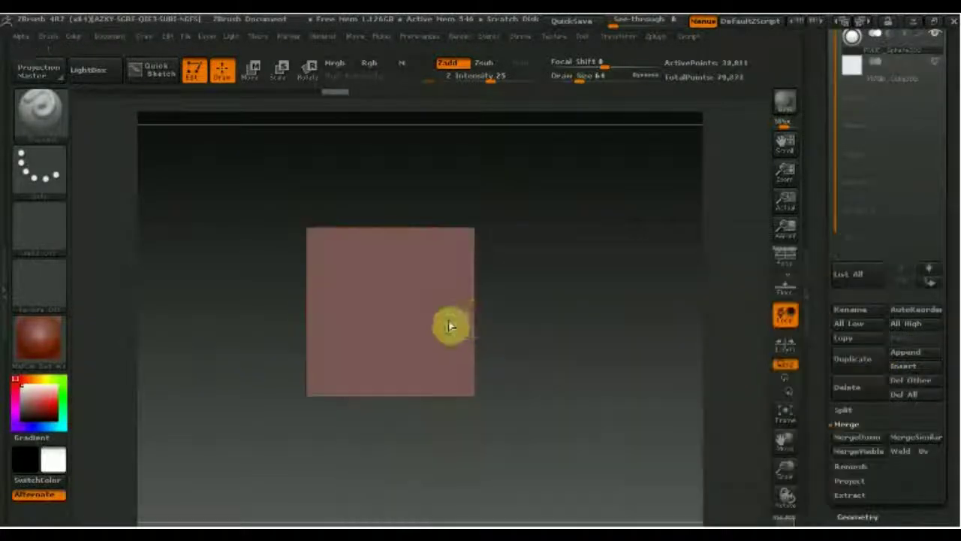
{"action": "left_click_drag", "start_coordinate": [938, 326], "coordinate": [946, 258]}
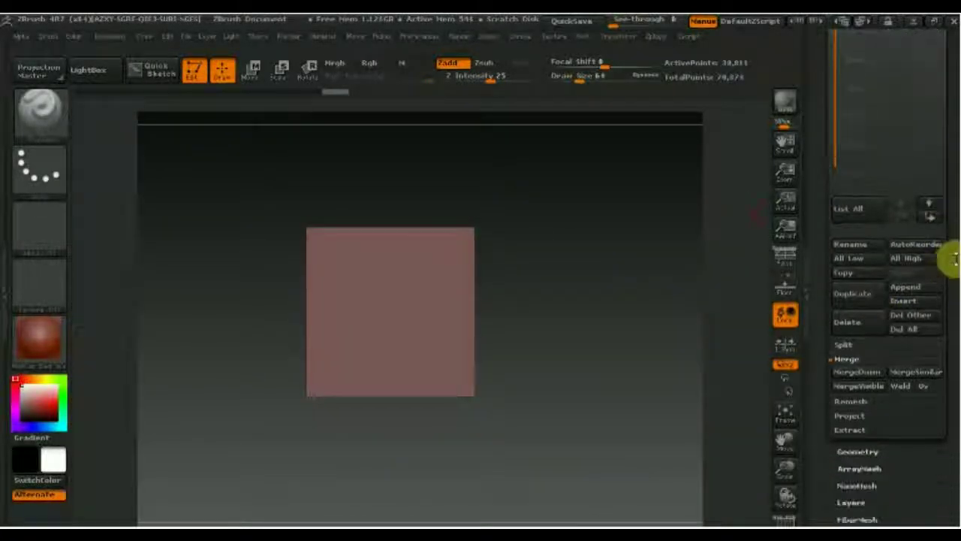
{"action": "left_click", "coordinate": [858, 272]}
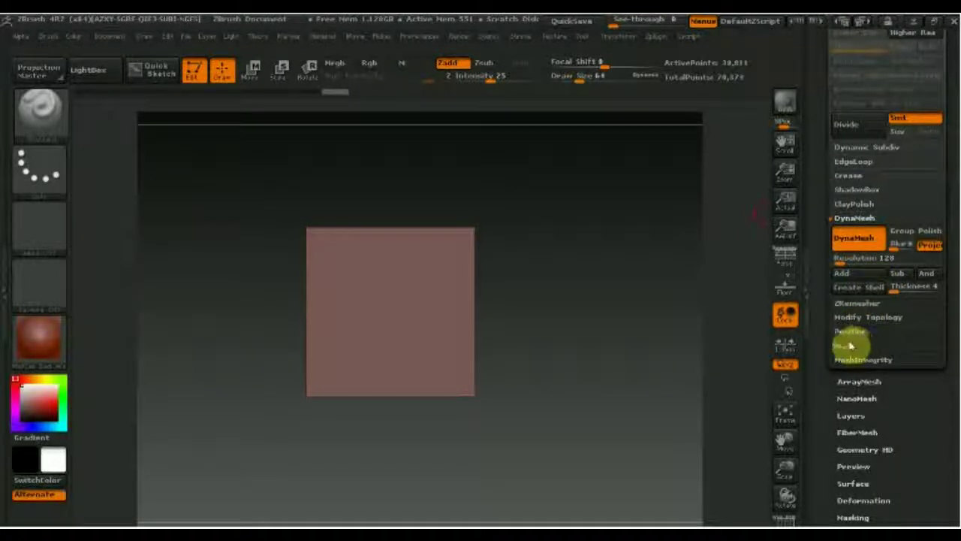
{"action": "left_click", "coordinate": [850, 346]}
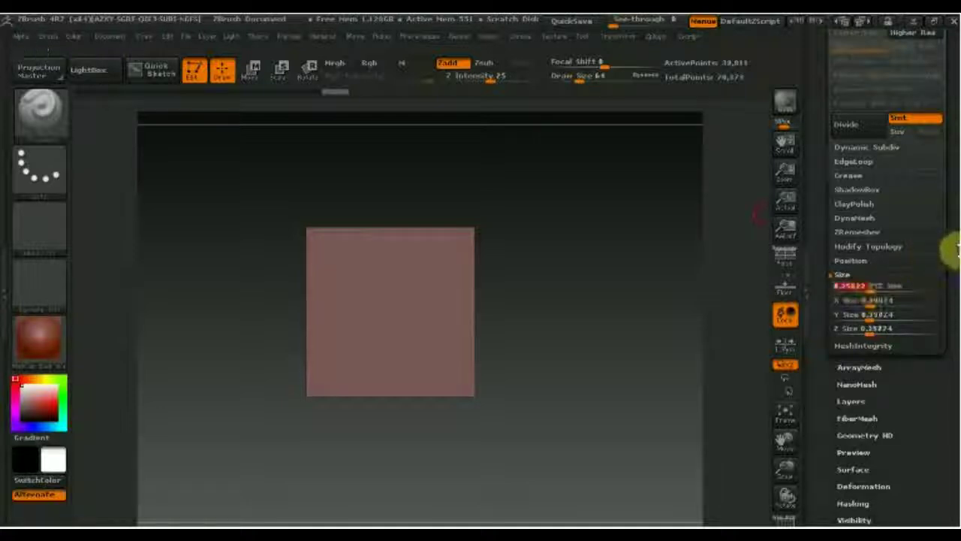
{"action": "key", "text": "Return"}
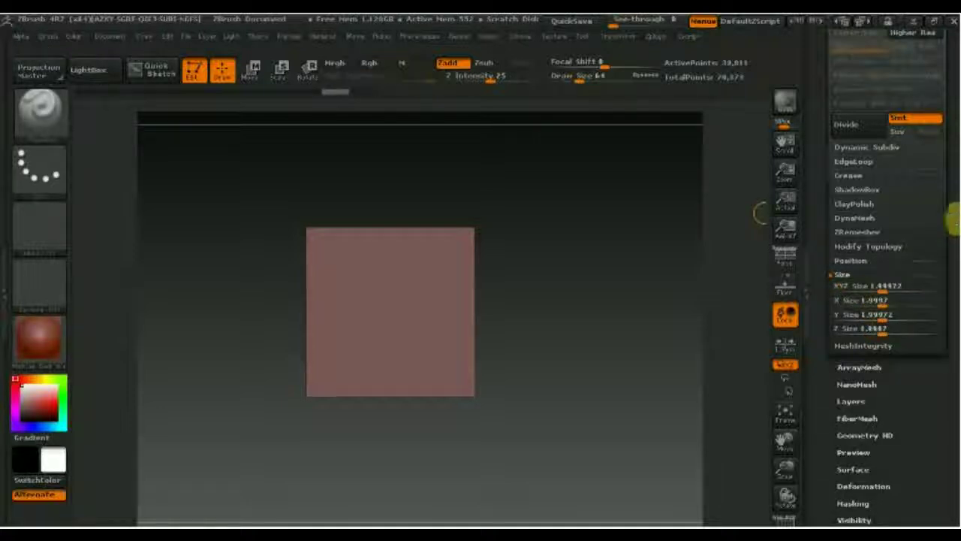
Select PM3D_Cube3D2 and shrink it to XYZ Size 1.46386 so the sphere shows around it
{"action": "left_click_drag", "start_coordinate": [949, 206], "coordinate": [944, 307]}
{"action": "left_click", "coordinate": [854, 247]}
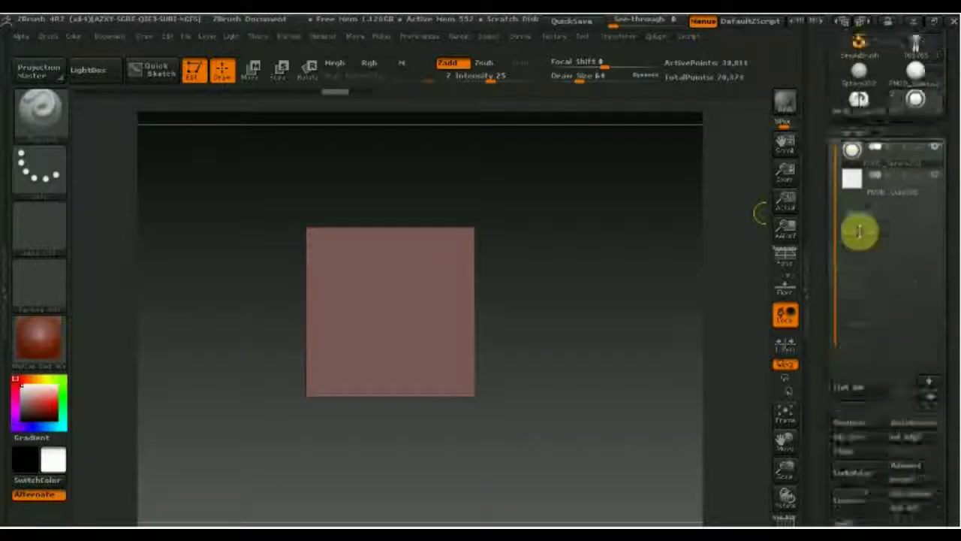
{"action": "left_click", "coordinate": [852, 95]}
{"action": "left_click_drag", "start_coordinate": [946, 213], "coordinate": [945, 97]}
{"action": "left_click", "coordinate": [877, 220]}
{"action": "left_click", "coordinate": [857, 284]}
{"action": "left_click_drag", "start_coordinate": [881, 305], "coordinate": [879, 305]}
{"action": "mouse_move", "coordinate": [704, 343]}
{"action": "left_mouse_down"}
{"action": "mouse_move", "coordinate": [543, 398]}
{"action": "mouse_move", "coordinate": [491, 356]}
{"action": "mouse_move", "coordinate": [476, 376]}
{"action": "mouse_move", "coordinate": [457, 378]}
{"action": "left_mouse_up"}
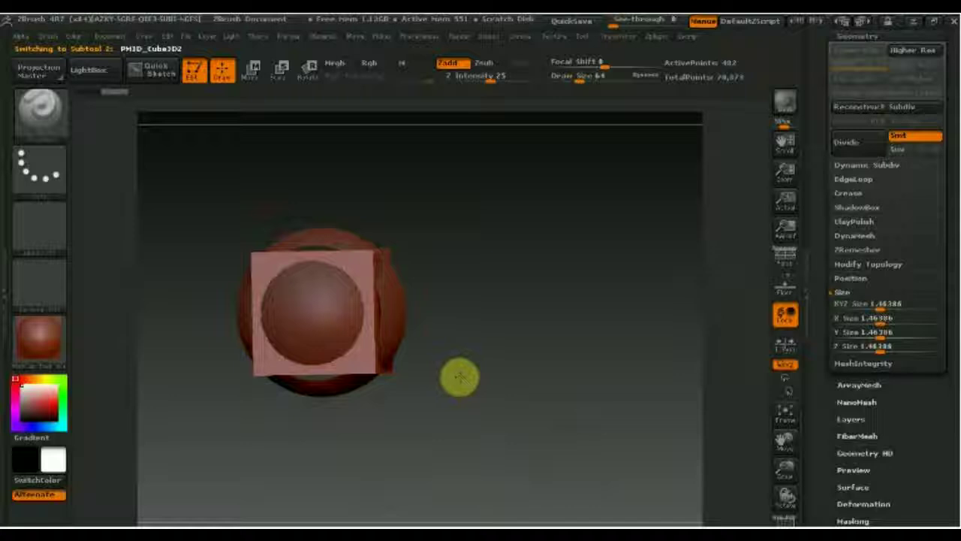
Move the cube subtool above the sphere with Move Up
{"action": "mouse_move", "coordinate": [552, 370]}
{"action": "left_mouse_down"}
{"action": "mouse_move", "coordinate": [566, 391]}
{"action": "mouse_move", "coordinate": [626, 393]}
{"action": "mouse_move", "coordinate": [609, 386]}
{"action": "left_mouse_up"}
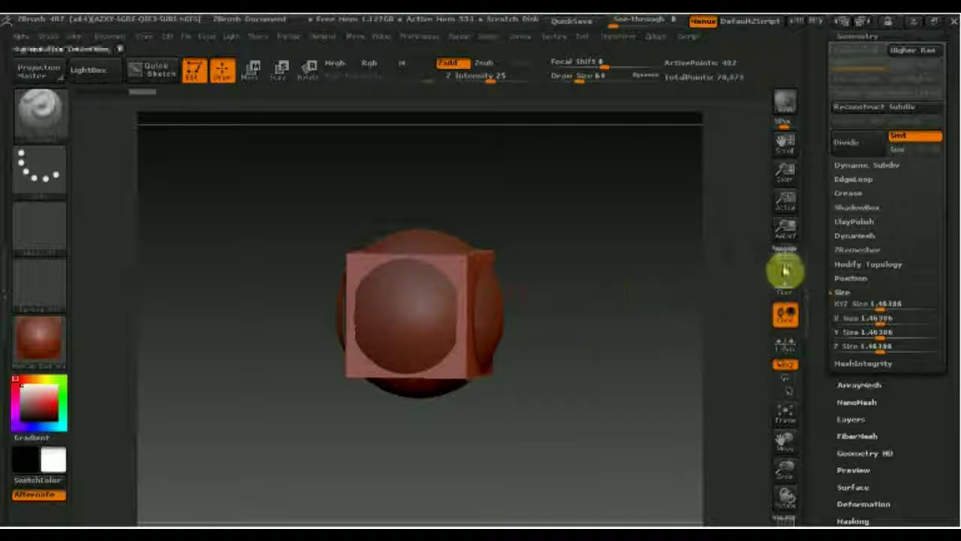
{"action": "scroll", "coordinate": [905, 241], "scroll_direction": "up", "scroll_amount": 5}
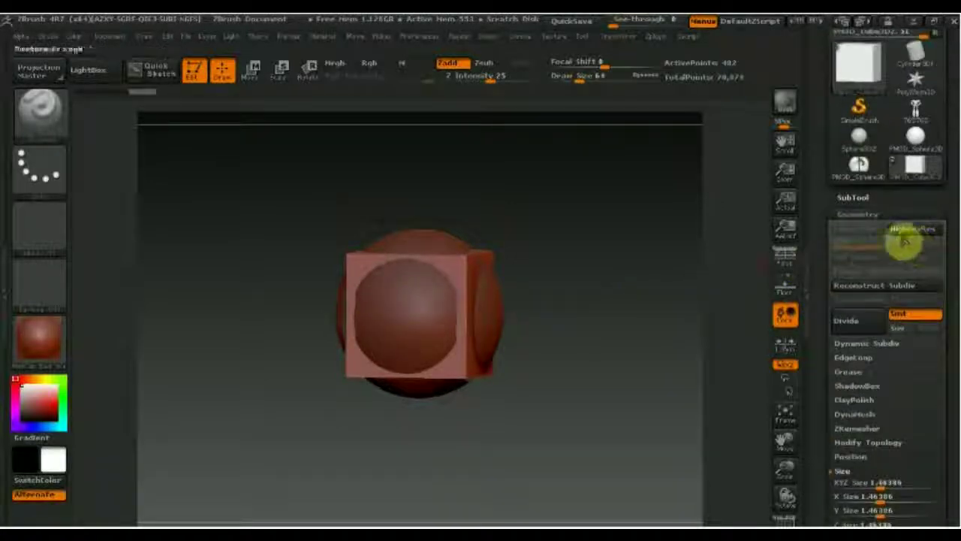
{"action": "left_click", "coordinate": [854, 198]}
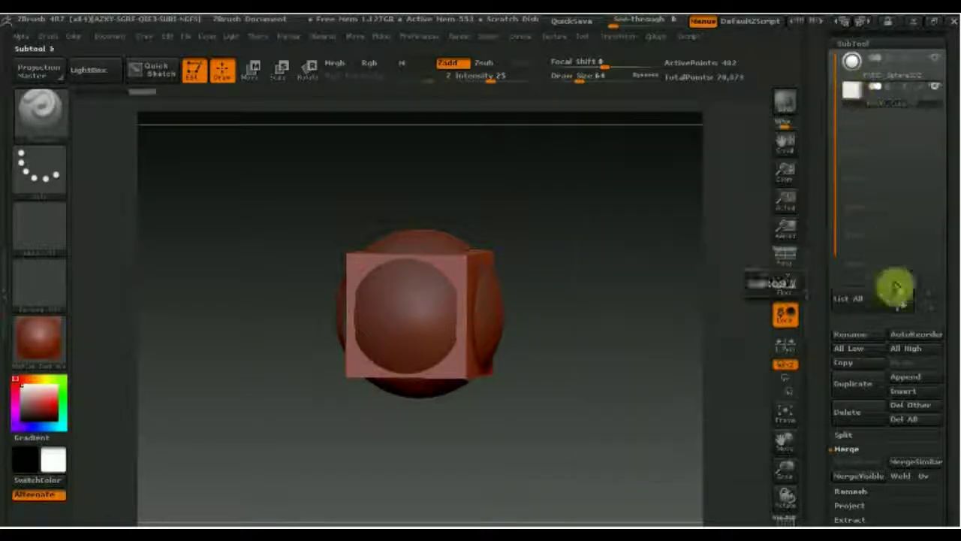
{"action": "left_click", "coordinate": [901, 304]}
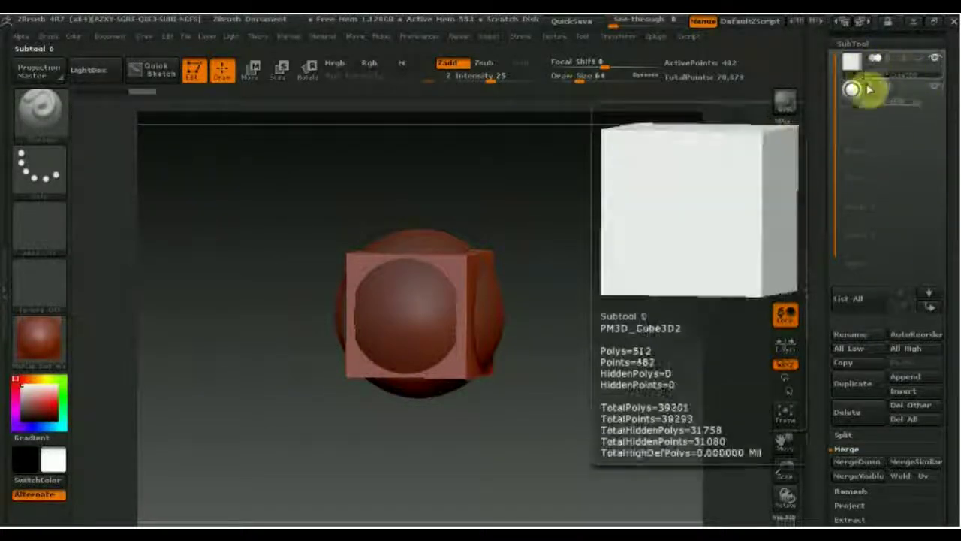
Review the Polygroups options and return to the SubTool list
{"action": "scroll", "coordinate": [951, 336], "scroll_direction": "down", "scroll_amount": 3}
{"action": "scroll", "coordinate": [943, 257], "scroll_direction": "down", "scroll_amount": 3}
{"action": "scroll", "coordinate": [911, 400], "scroll_direction": "up", "scroll_amount": 2}
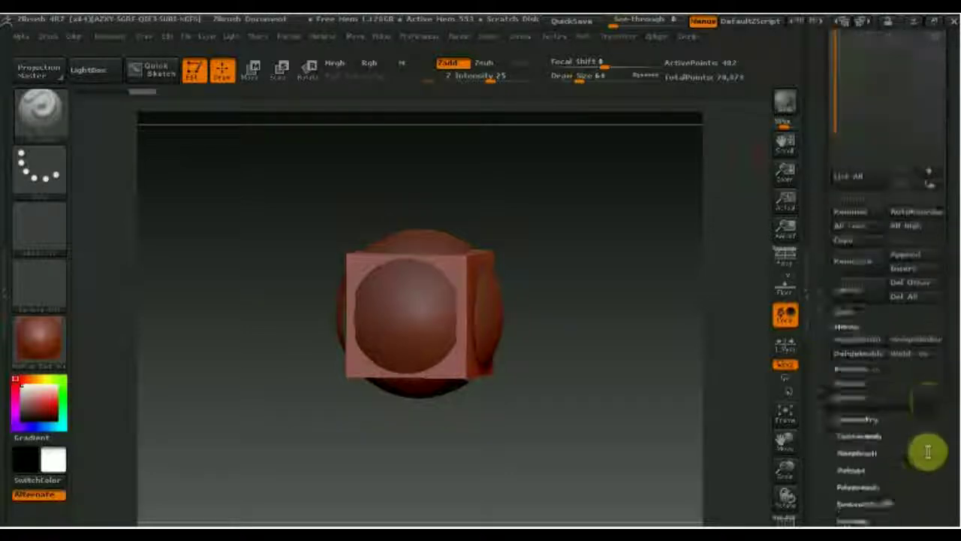
{"action": "scroll", "coordinate": [927, 451], "scroll_direction": "up", "scroll_amount": 3}
{"action": "scroll", "coordinate": [947, 361], "scroll_direction": "down", "scroll_amount": 2}
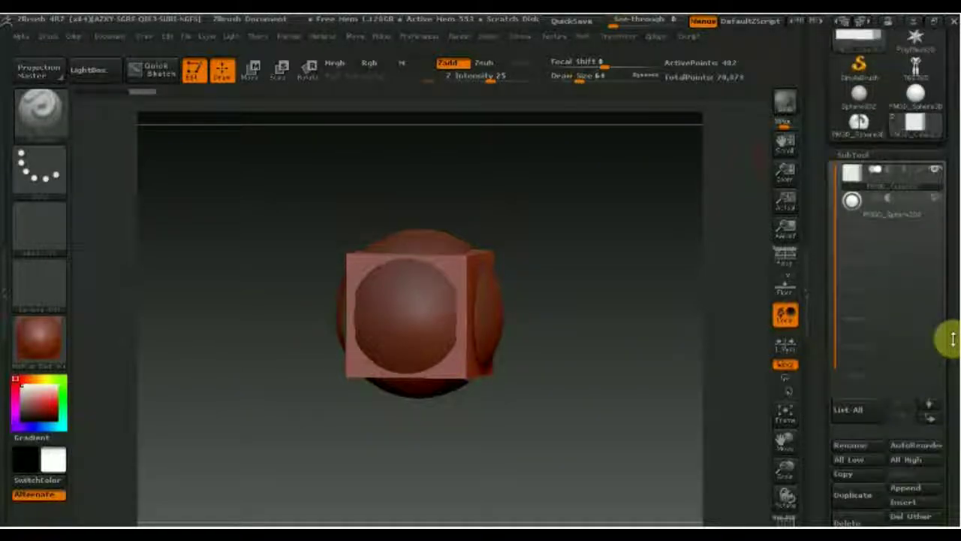
{"action": "scroll", "coordinate": [949, 293], "scroll_direction": "down", "scroll_amount": 2}
{"action": "scroll", "coordinate": [948, 247], "scroll_direction": "down", "scroll_amount": 2}
{"action": "left_click", "coordinate": [860, 300]}
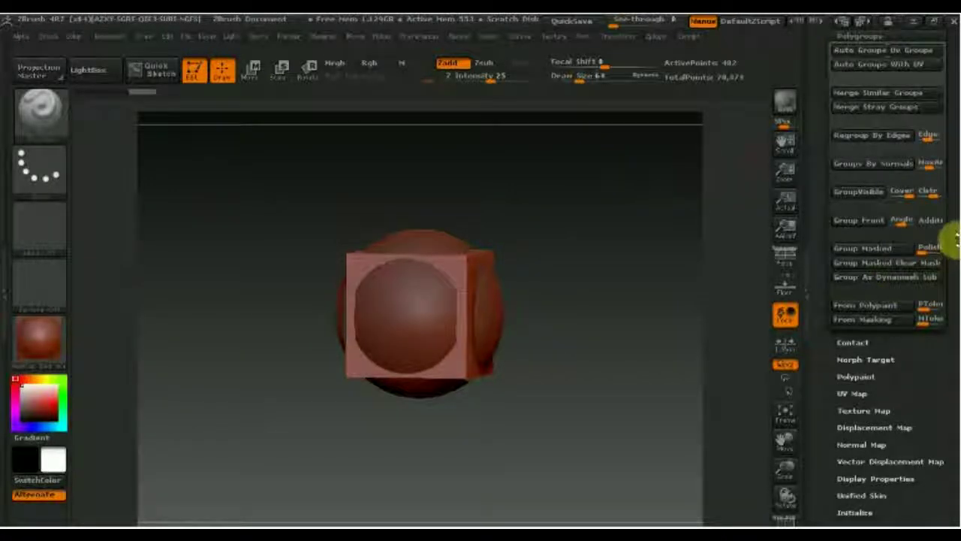
{"action": "scroll", "coordinate": [952, 300], "scroll_direction": "up", "scroll_amount": 5}
{"action": "scroll", "coordinate": [901, 285], "scroll_direction": "up", "scroll_amount": 1}
{"action": "left_click", "coordinate": [856, 174]}
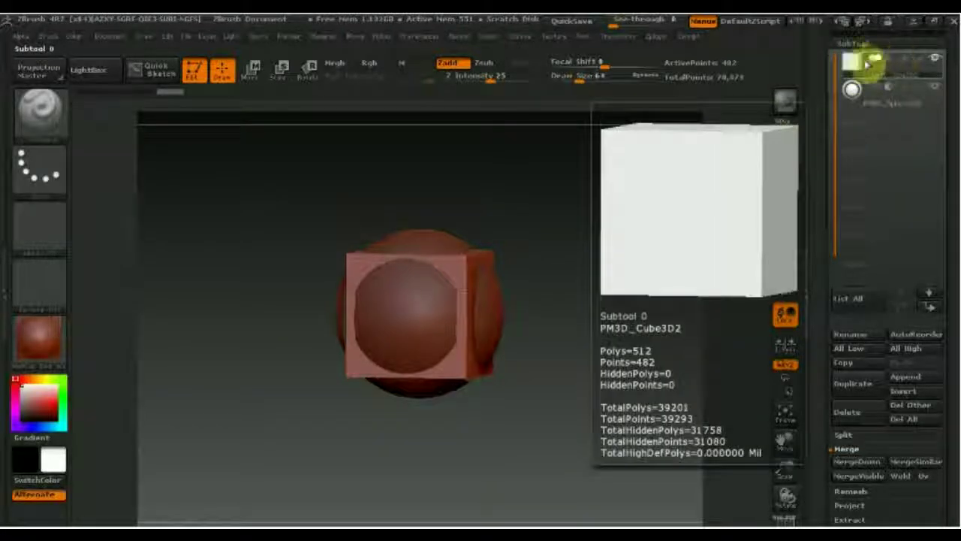
MergeDown the cube into the sphere and DynaMesh so the sphere hollows the cube
{"action": "left_click", "coordinate": [856, 462]}
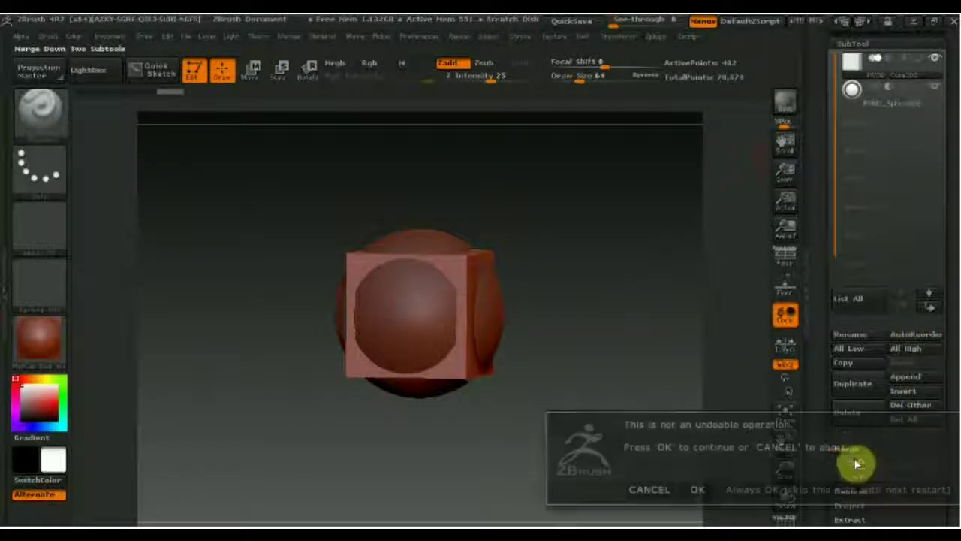
{"action": "left_click", "coordinate": [695, 489]}
{"action": "left_click_drag", "start_coordinate": [951, 295], "coordinate": [949, 234]}
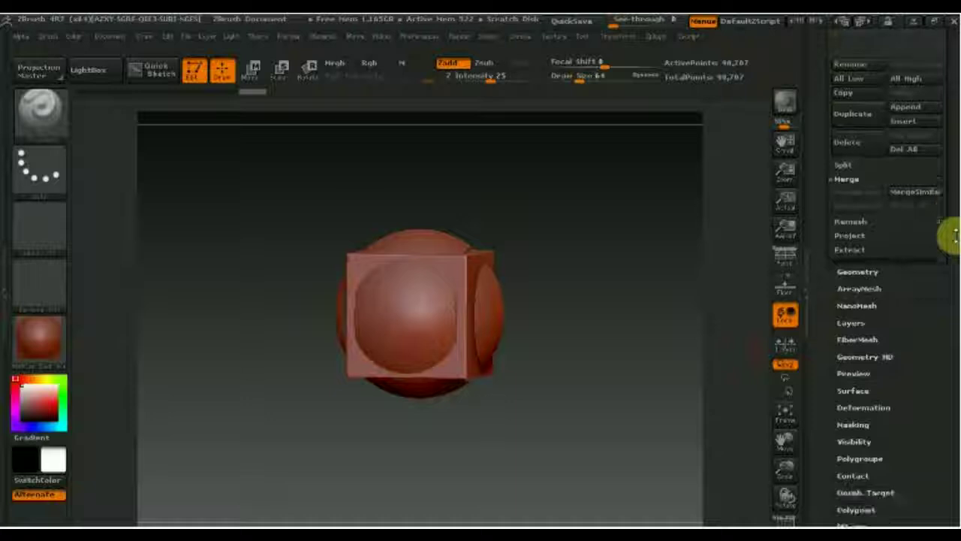
{"action": "left_click", "coordinate": [857, 272]}
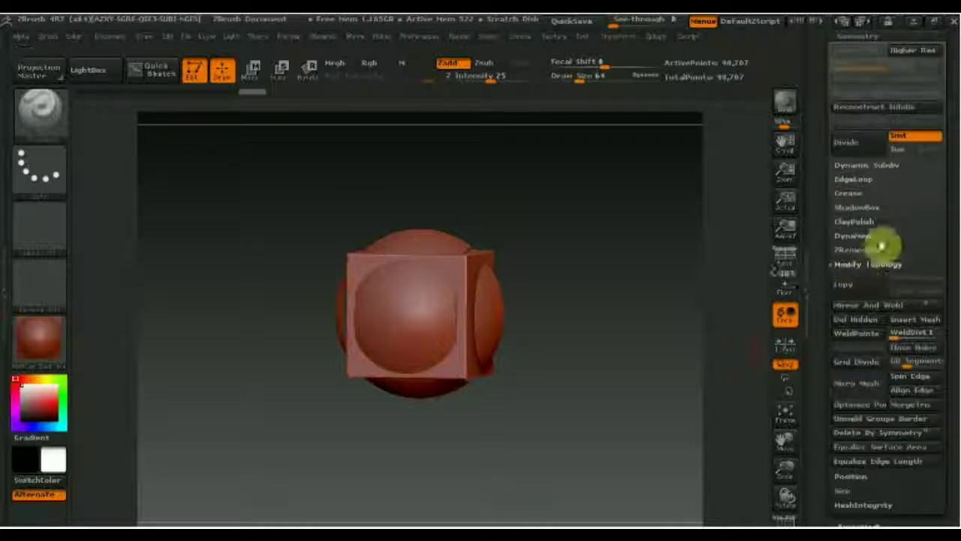
{"action": "left_click", "coordinate": [860, 237]}
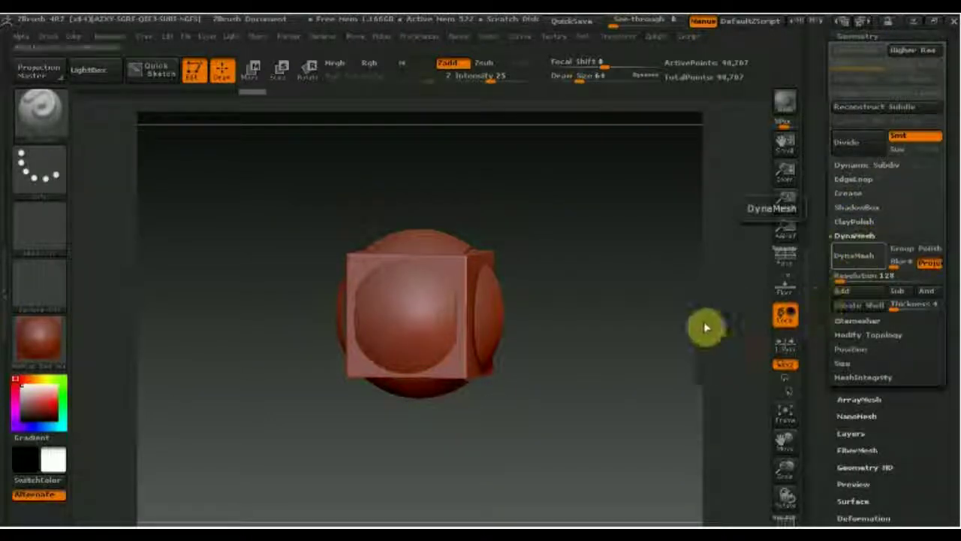
{"action": "mouse_move", "coordinate": [560, 307]}
{"action": "left_mouse_down"}
{"action": "mouse_move", "coordinate": [567, 391]}
{"action": "mouse_move", "coordinate": [553, 468]}
{"action": "mouse_move", "coordinate": [412, 425]}
{"action": "mouse_move", "coordinate": [513, 317]}
{"action": "mouse_move", "coordinate": [572, 272]}
{"action": "mouse_move", "coordinate": [609, 373]}
{"action": "mouse_move", "coordinate": [594, 418]}
{"action": "mouse_move", "coordinate": [581, 266]}
{"action": "mouse_move", "coordinate": [568, 259]}
{"action": "mouse_move", "coordinate": [554, 268]}
{"action": "mouse_move", "coordinate": [590, 388]}
{"action": "mouse_move", "coordinate": [588, 324]}
{"action": "mouse_move", "coordinate": [623, 319]}
{"action": "mouse_move", "coordinate": [611, 358]}
{"action": "mouse_move", "coordinate": [556, 352]}
{"action": "mouse_move", "coordinate": [446, 380]}
{"action": "mouse_move", "coordinate": [621, 280]}
{"action": "mouse_move", "coordinate": [545, 382]}
{"action": "mouse_move", "coordinate": [466, 176]}
{"action": "mouse_move", "coordinate": [549, 251]}
{"action": "mouse_move", "coordinate": [552, 278]}
{"action": "mouse_move", "coordinate": [592, 230]}
{"action": "mouse_move", "coordinate": [611, 390]}
{"action": "mouse_move", "coordinate": [614, 353]}
{"action": "mouse_move", "coordinate": [560, 339]}
{"action": "mouse_move", "coordinate": [578, 333]}
{"action": "left_mouse_up"}
Subdivide the hollowed cube with Ctrl+D and delete the lower subdivision levels
{"action": "key", "text": "ctrl+d"}
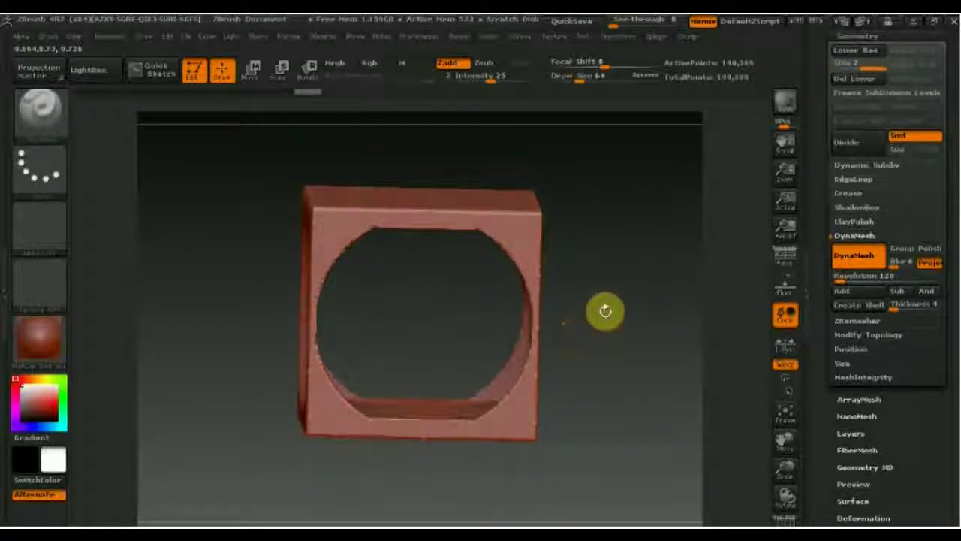
{"action": "mouse_move", "coordinate": [628, 314]}
{"action": "left_mouse_down"}
{"action": "mouse_move", "coordinate": [615, 294]}
{"action": "mouse_move", "coordinate": [629, 307]}
{"action": "mouse_move", "coordinate": [616, 304]}
{"action": "mouse_move", "coordinate": [640, 308]}
{"action": "mouse_move", "coordinate": [657, 297]}
{"action": "left_mouse_up"}
{"action": "left_click", "coordinate": [856, 82]}
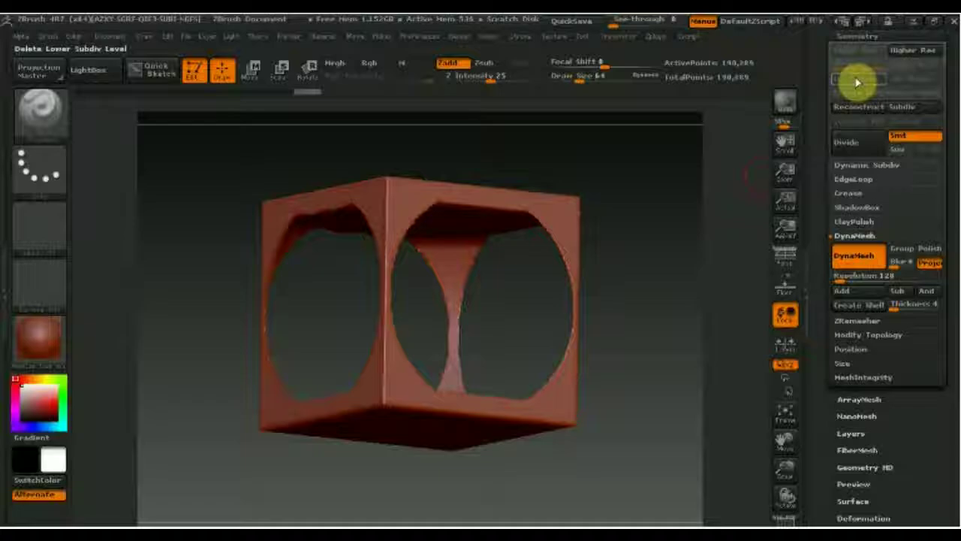